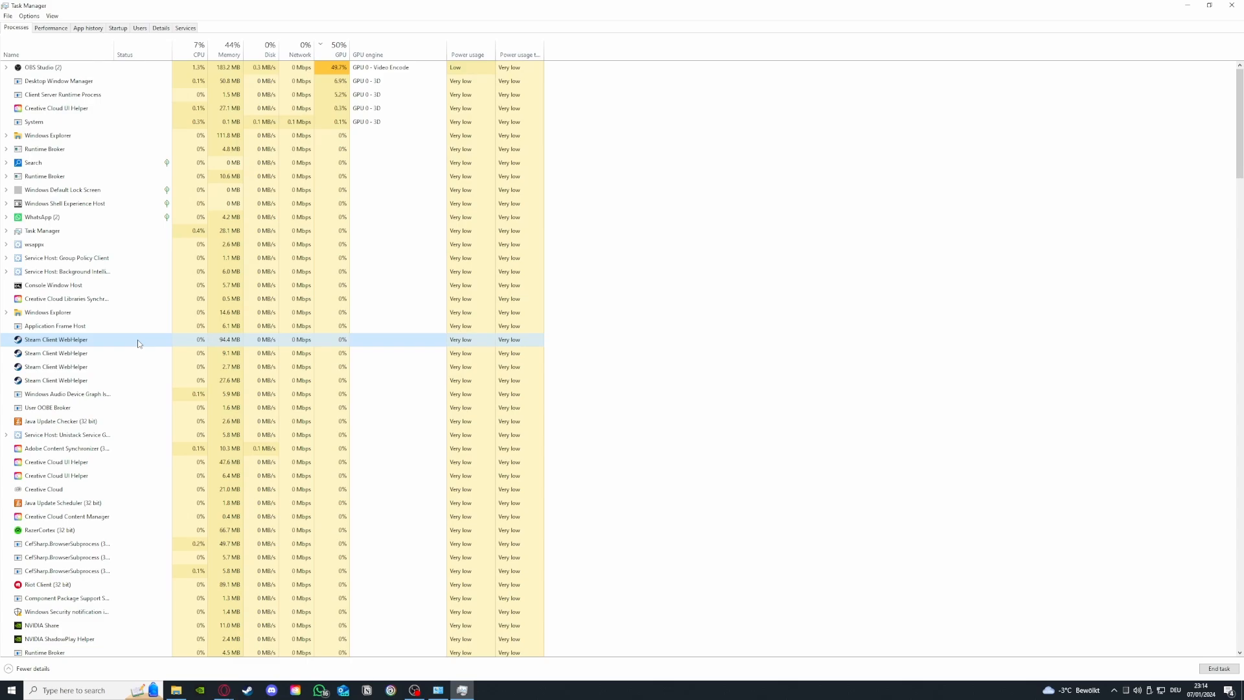
End the selected Steam Client WebHelper process
{"action": "right_click", "coordinate": [137, 343]}
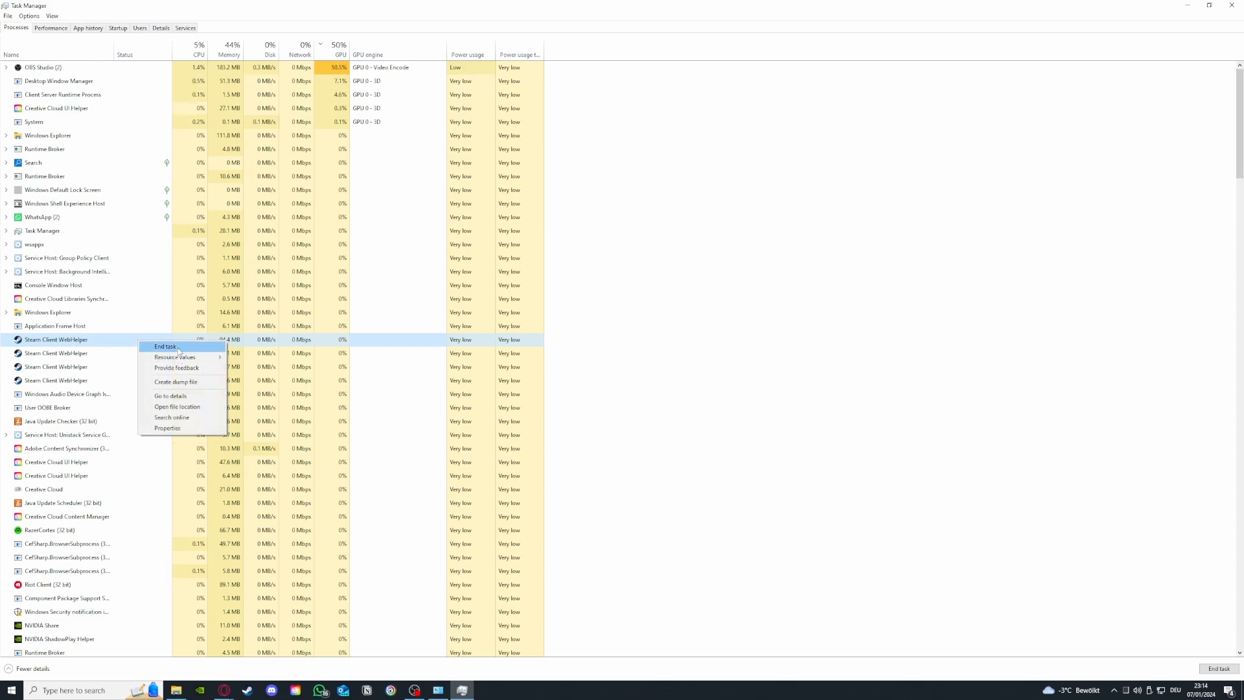
{"action": "left_click", "coordinate": [179, 350]}
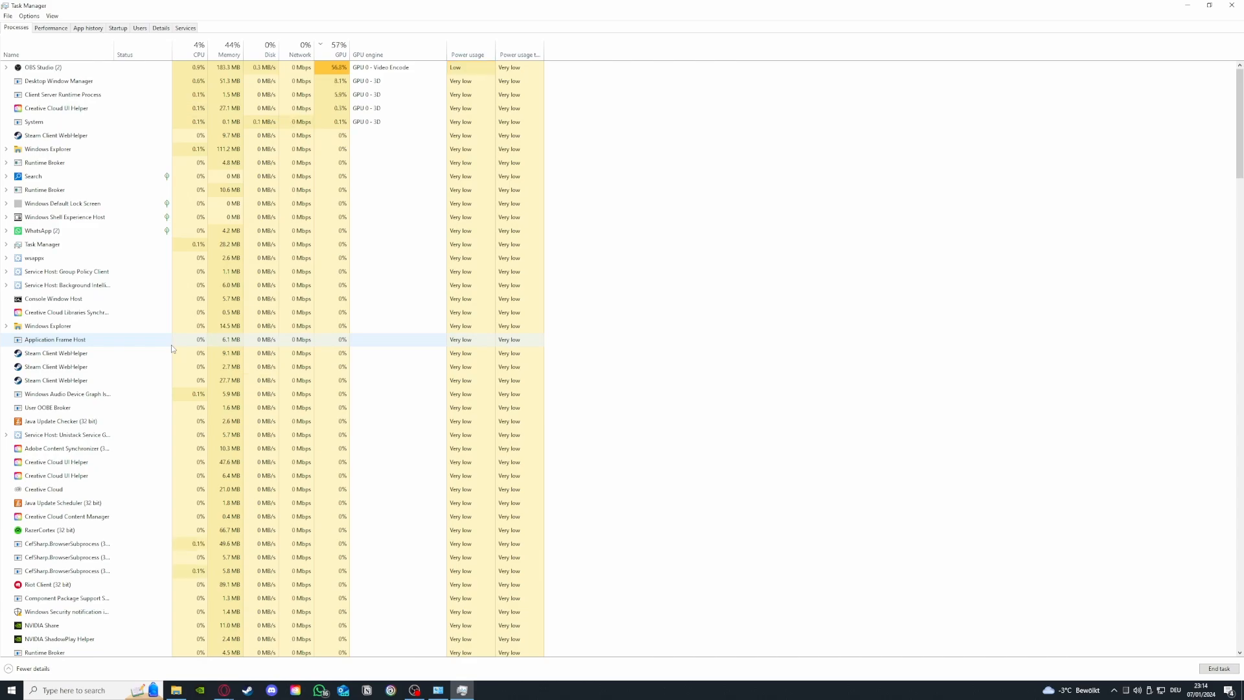
Check the CPU and GPU performance graphs, and look through the list of running processes again
{"action": "left_click", "coordinate": [66, 29]}
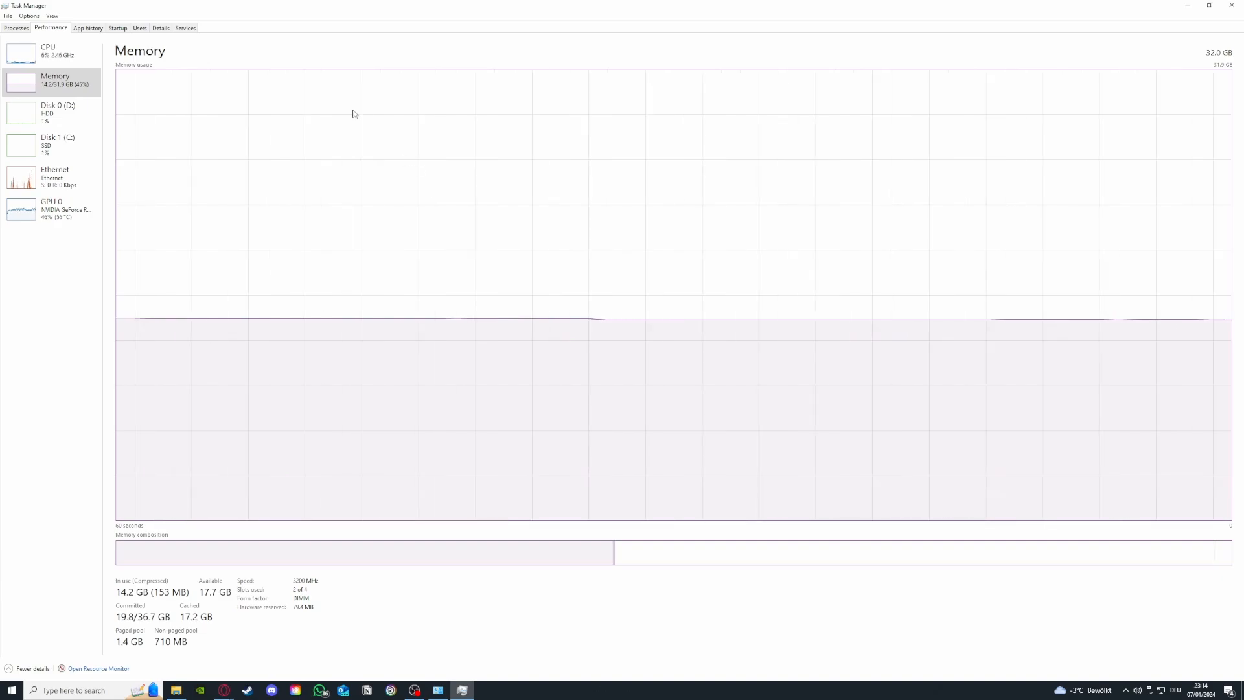
{"action": "left_click", "coordinate": [47, 68]}
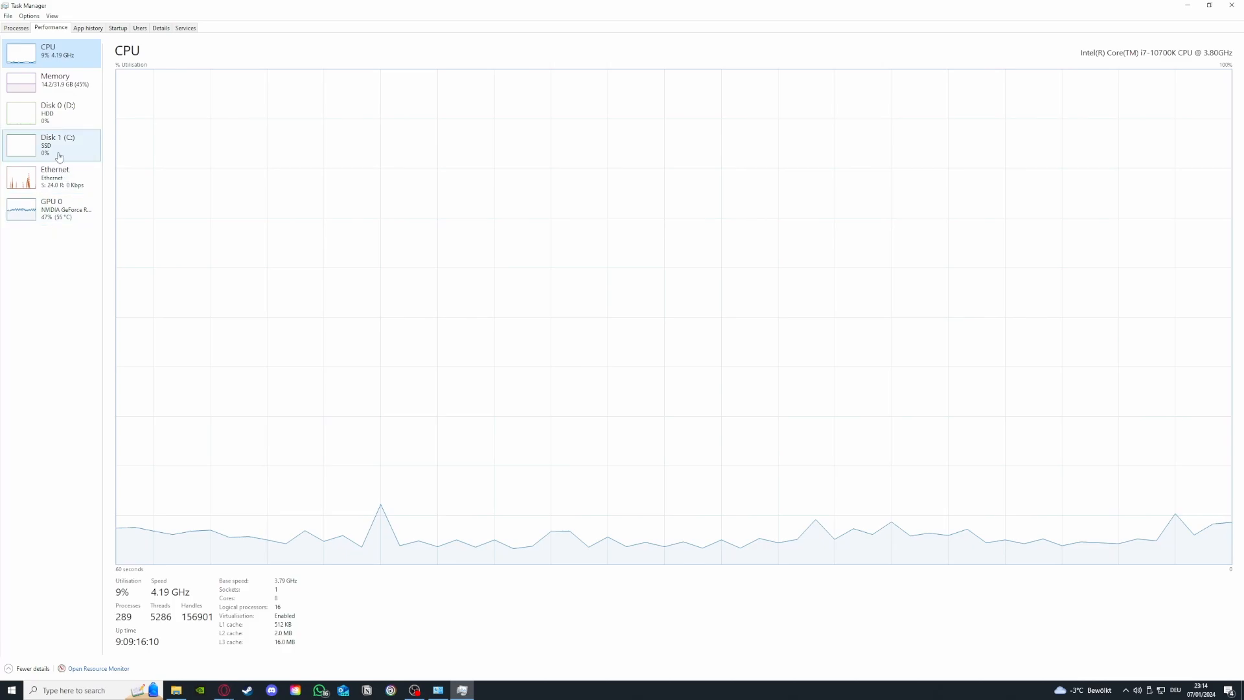
{"action": "left_click", "coordinate": [52, 208]}
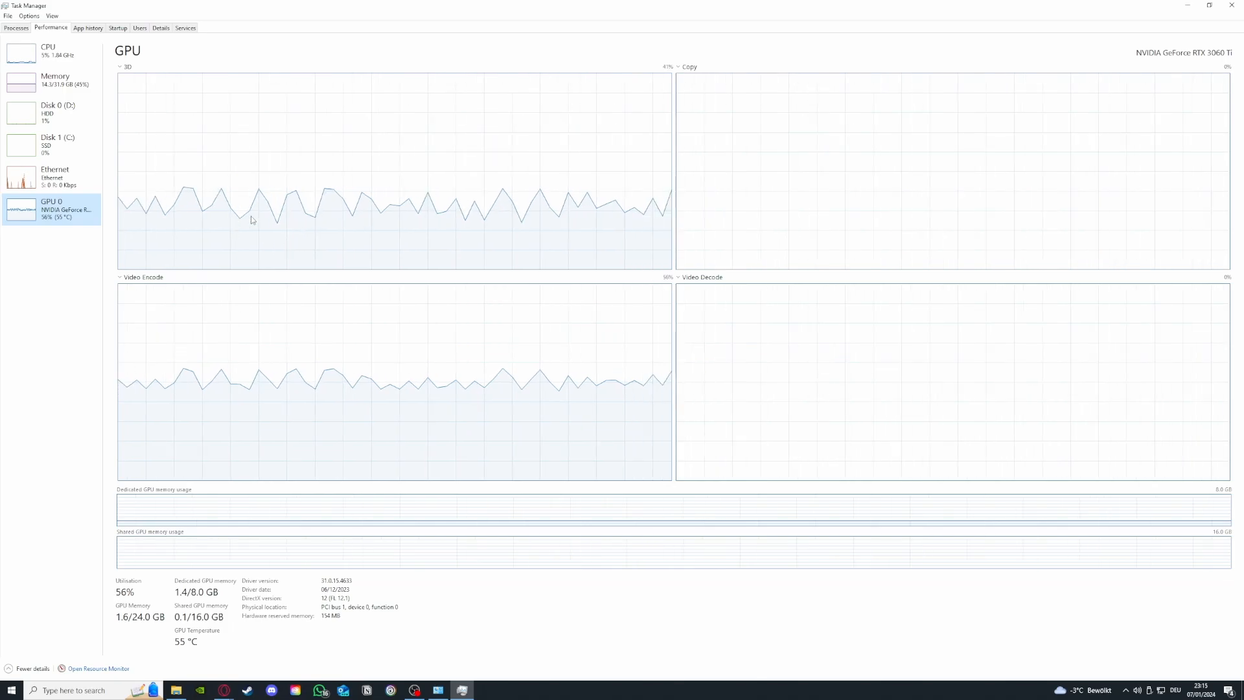
{"action": "left_click", "coordinate": [16, 28]}
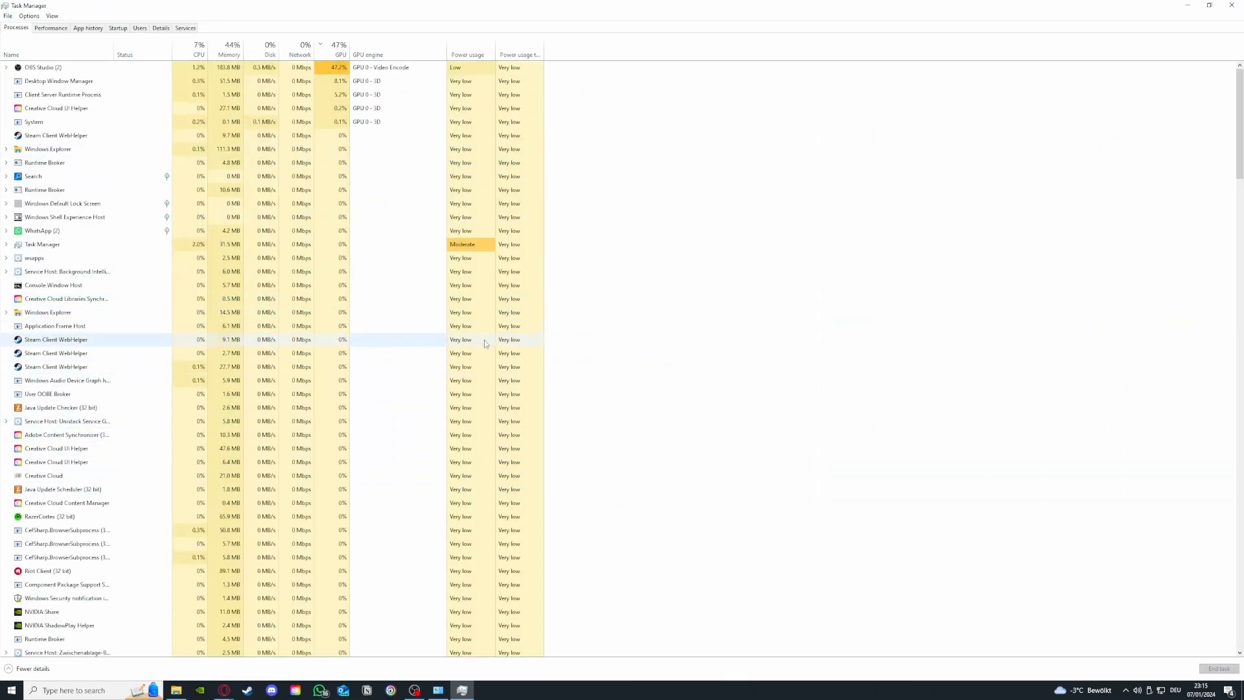
{"action": "scroll", "coordinate": [137, 356], "scroll_direction": "down", "scroll_amount": 2}
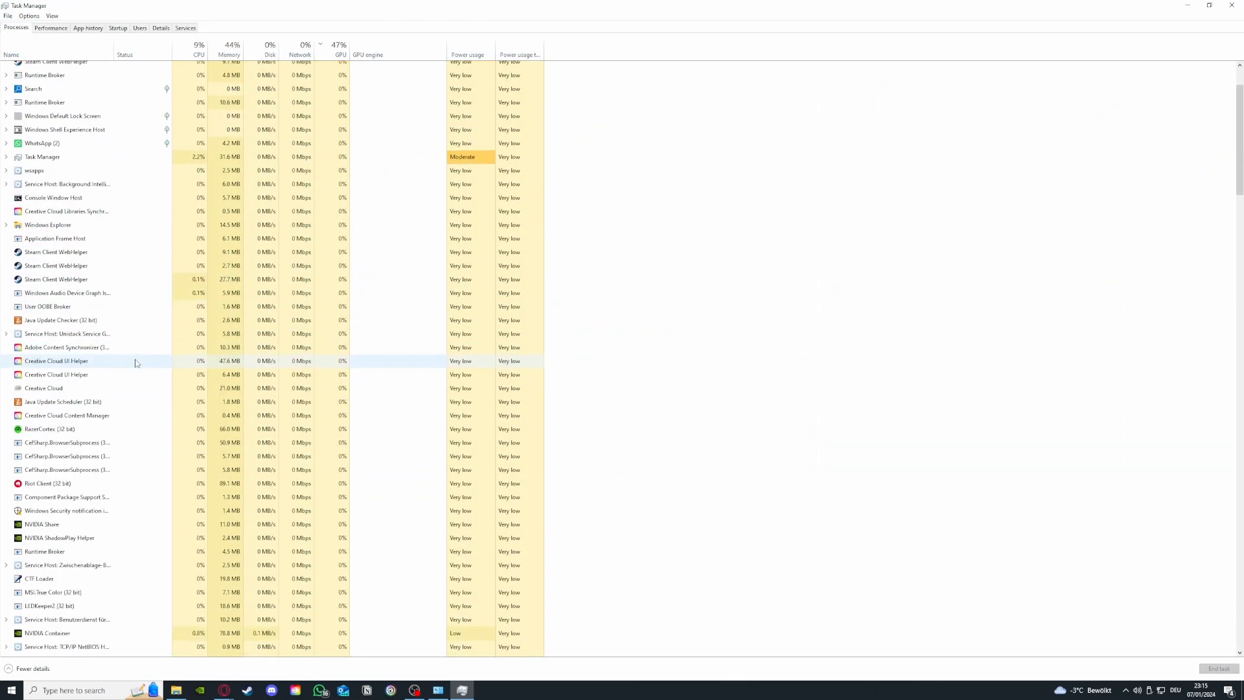
{"action": "scroll", "coordinate": [137, 359], "scroll_direction": "up", "scroll_amount": 2}
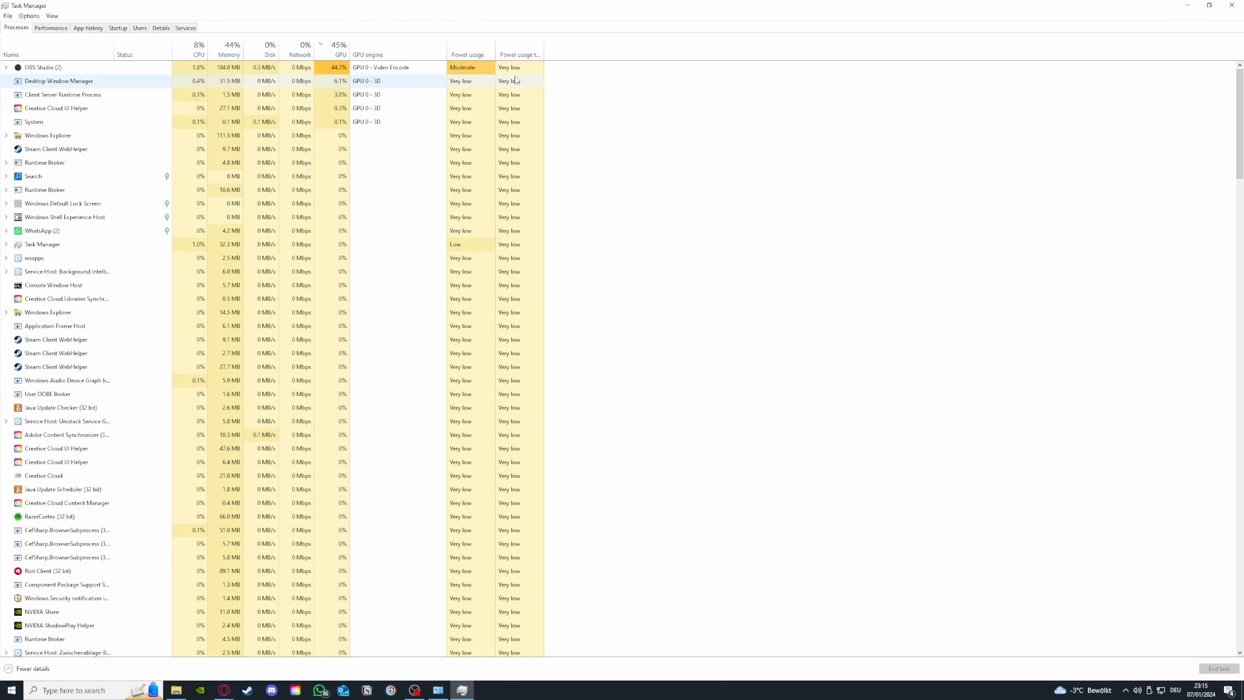
Review the enable and disable options of the Parsec and iCUE startup apps, and close Task Manager
{"action": "left_click", "coordinate": [92, 31]}
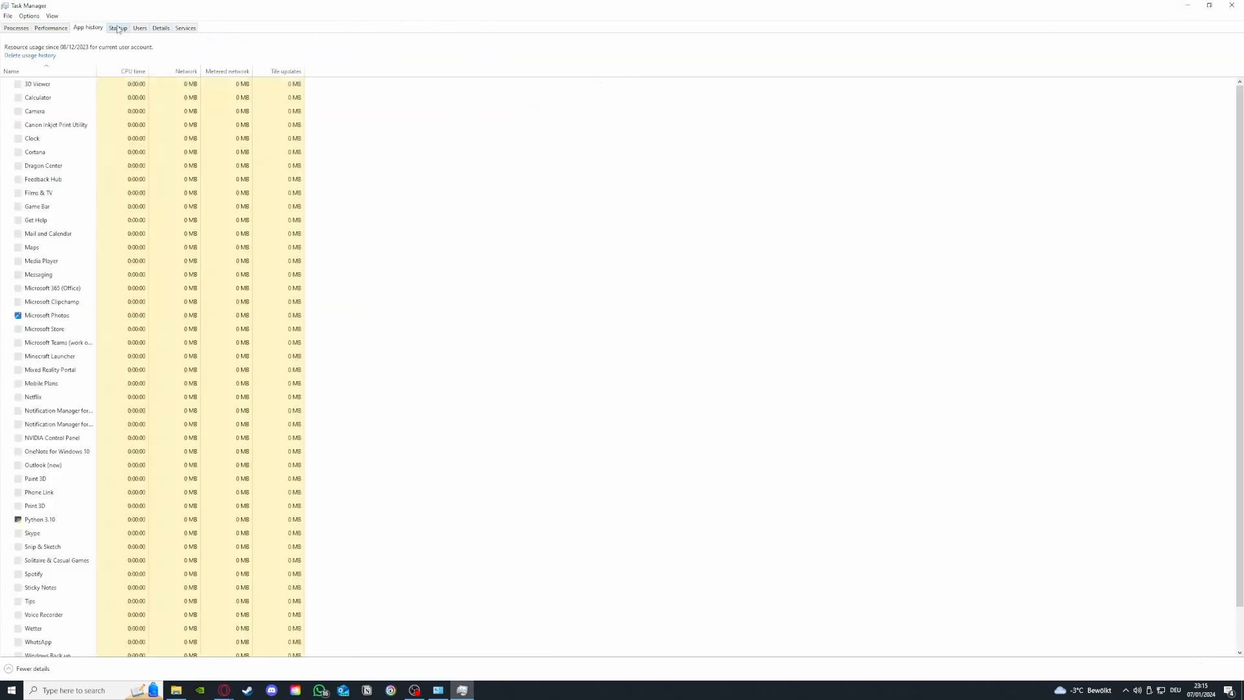
{"action": "key", "text": "ctrl+Tab"}
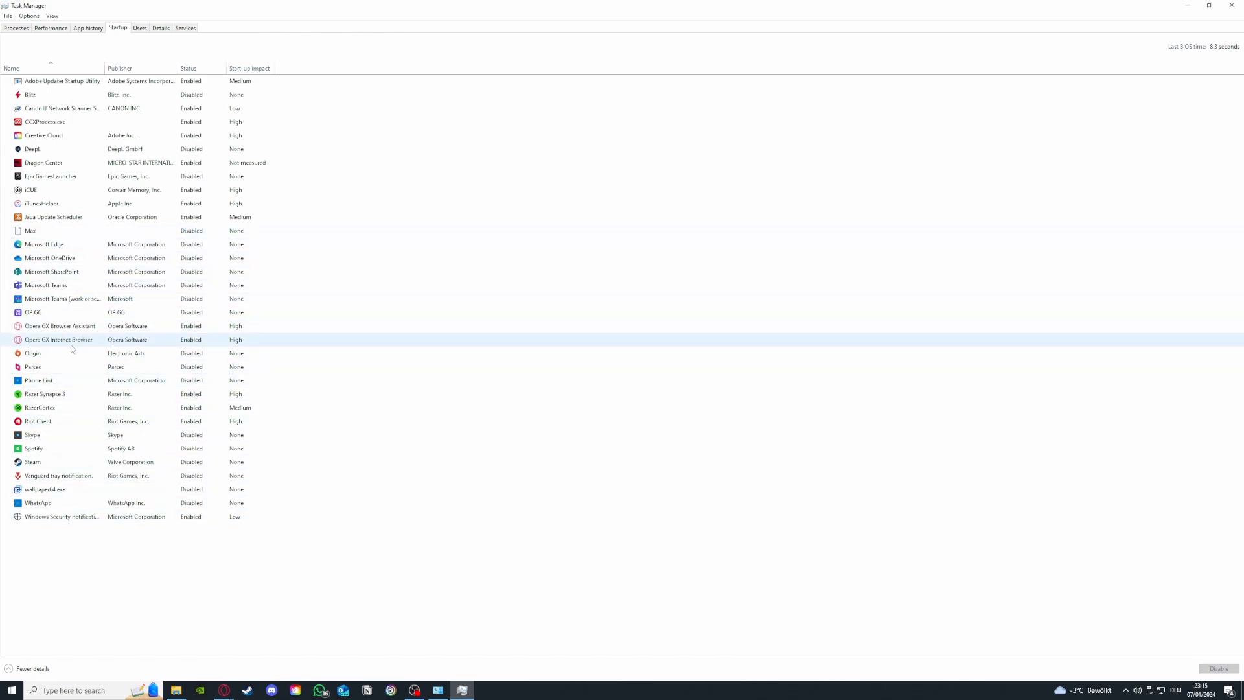
{"action": "left_click", "coordinate": [66, 366]}
{"action": "right_click", "coordinate": [81, 369]}
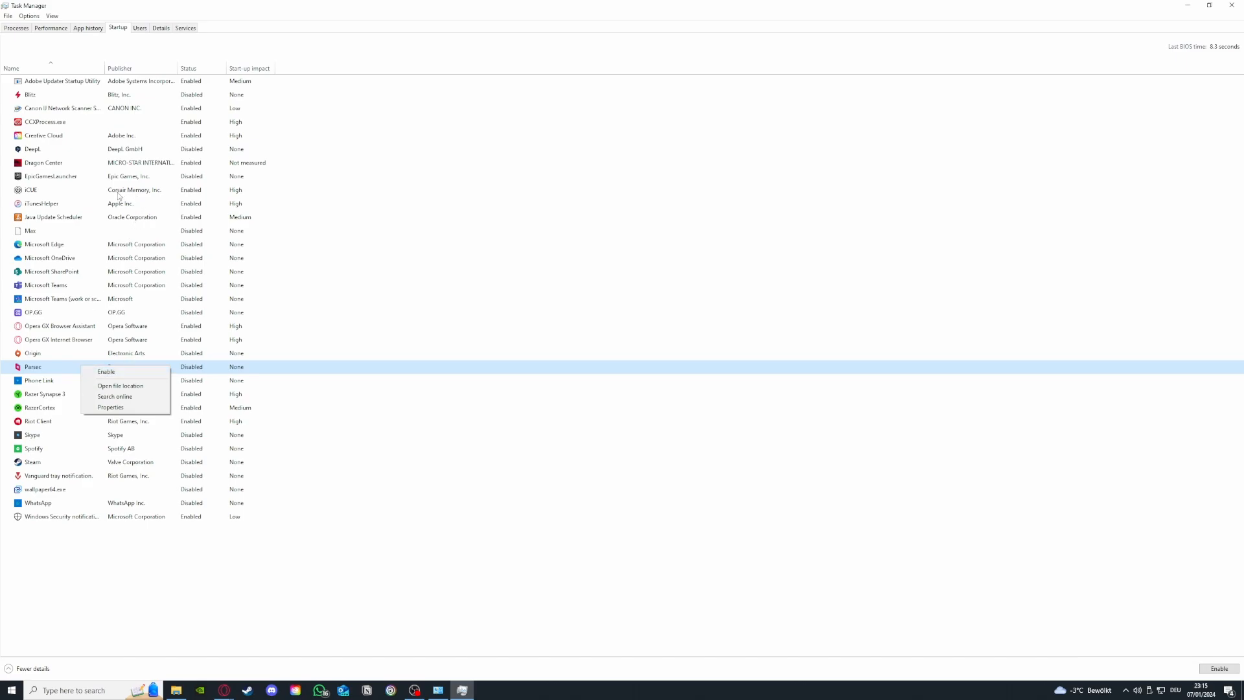
{"action": "left_click", "coordinate": [73, 191]}
{"action": "right_click", "coordinate": [72, 192]}
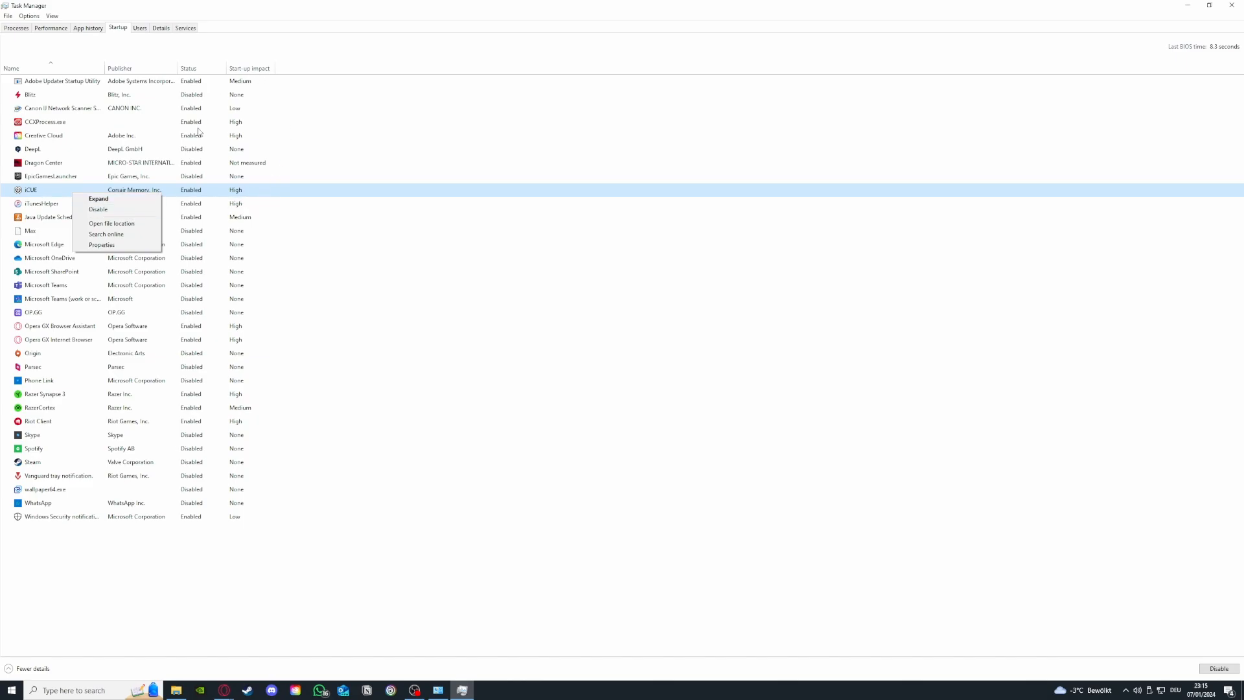
{"action": "left_click", "coordinate": [132, 210]}
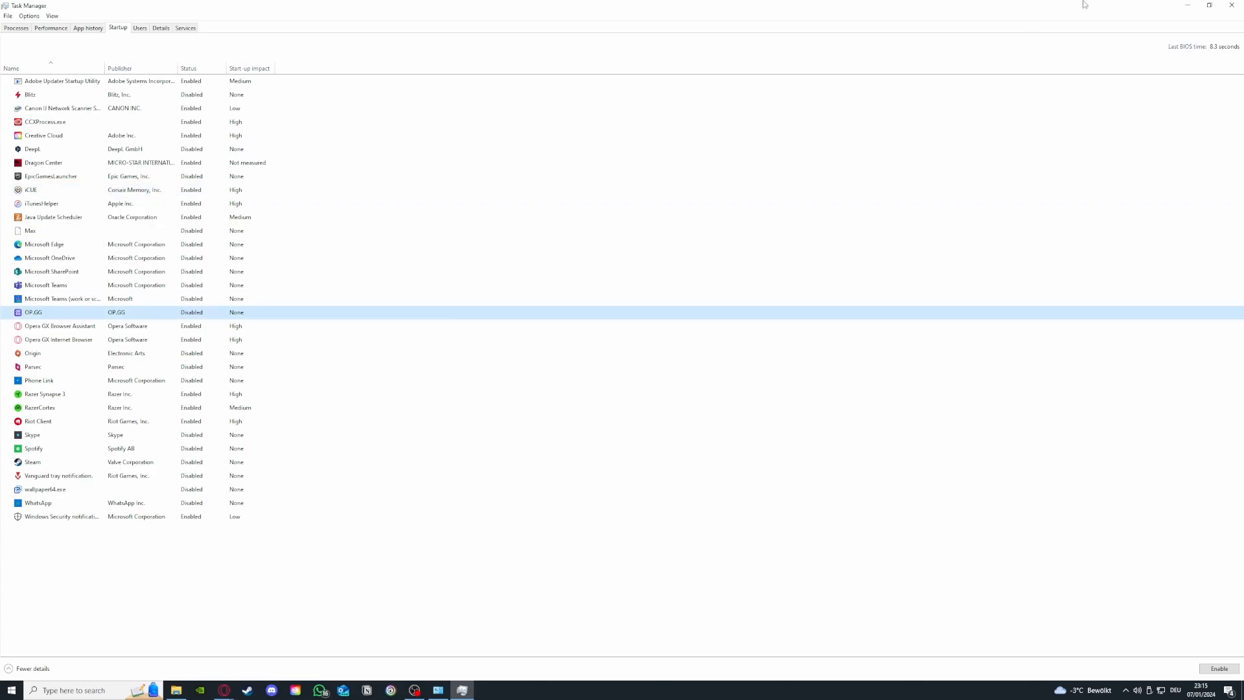
{"action": "left_click", "coordinate": [1232, 5]}
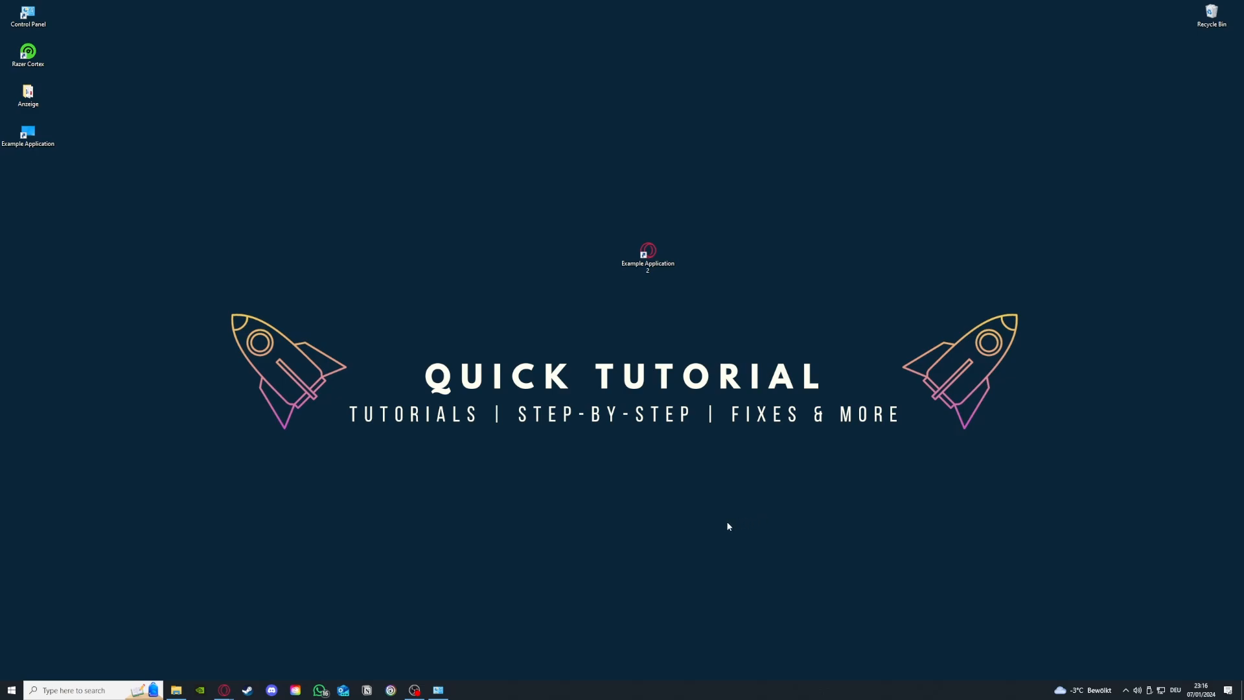
Reopen Task Manager from the desktop and enlarge its window to show the GPU and power usage data
{"action": "right_click", "coordinate": [566, 696]}
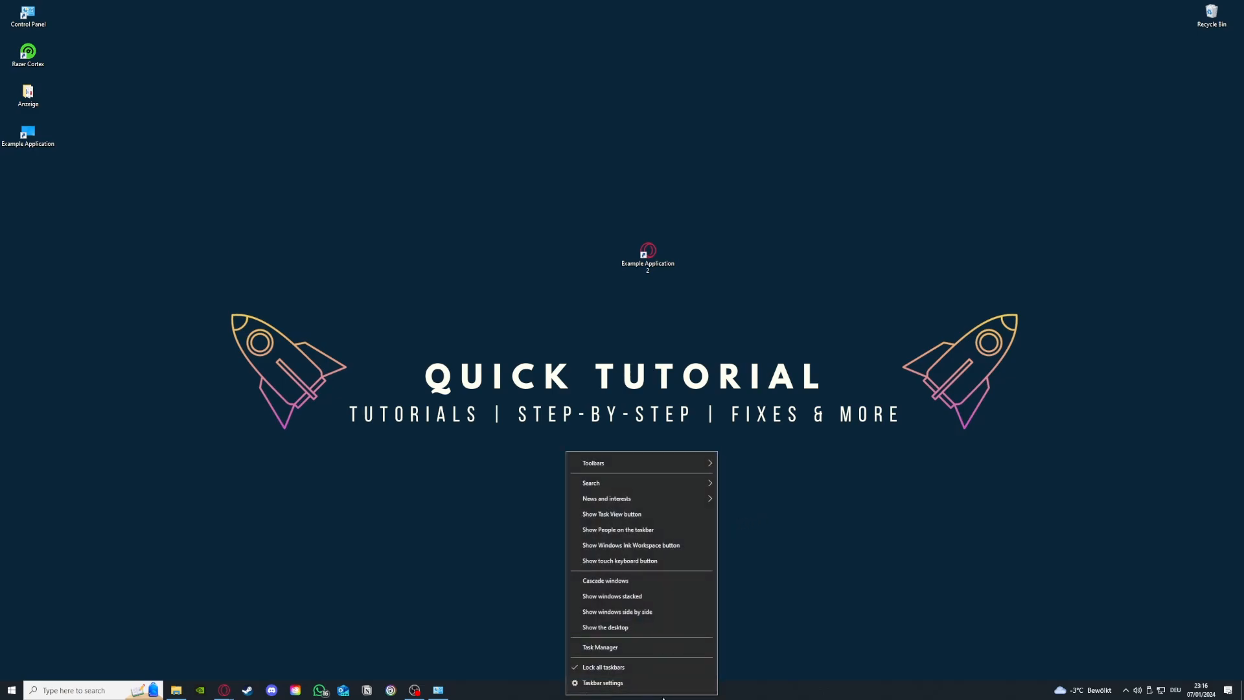
{"action": "left_click", "coordinate": [607, 648]}
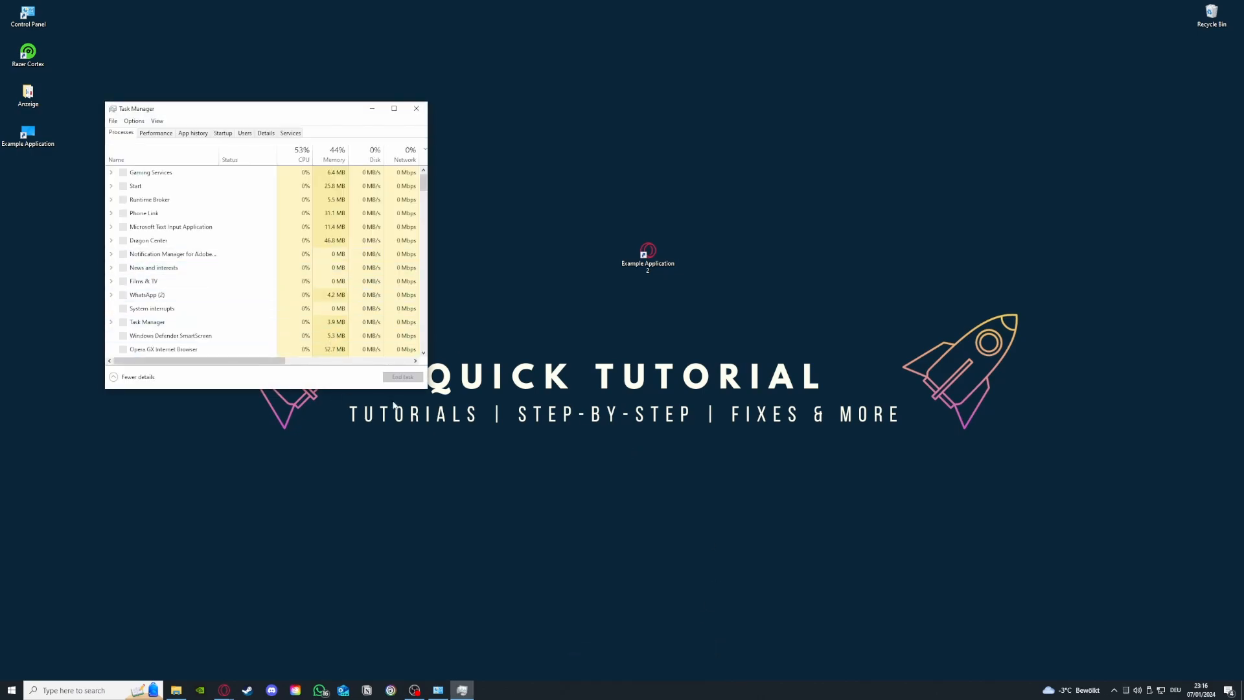
{"action": "left_click_drag", "start_coordinate": [422, 389], "coordinate": [808, 554]}
Go through the Steam Client WebHelper entries among the running processes, and close Task Manager
{"action": "left_click", "coordinate": [278, 337]}
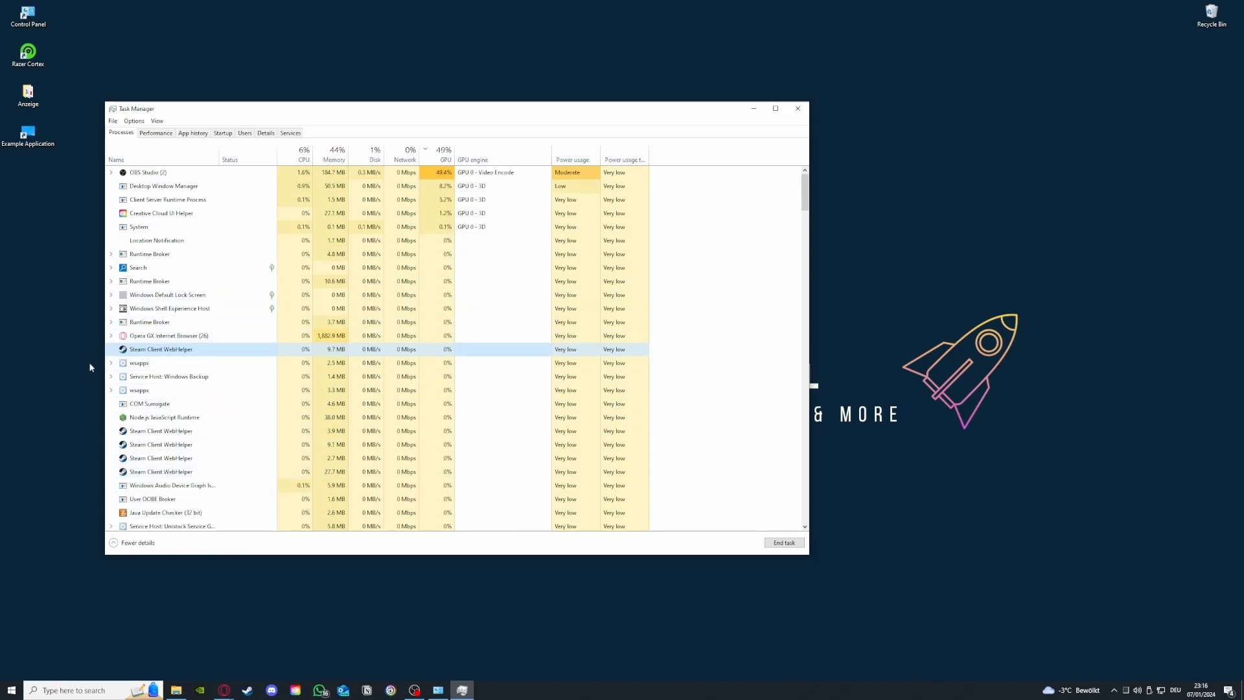
{"action": "scroll", "coordinate": [142, 410], "scroll_direction": "down", "scroll_amount": 3}
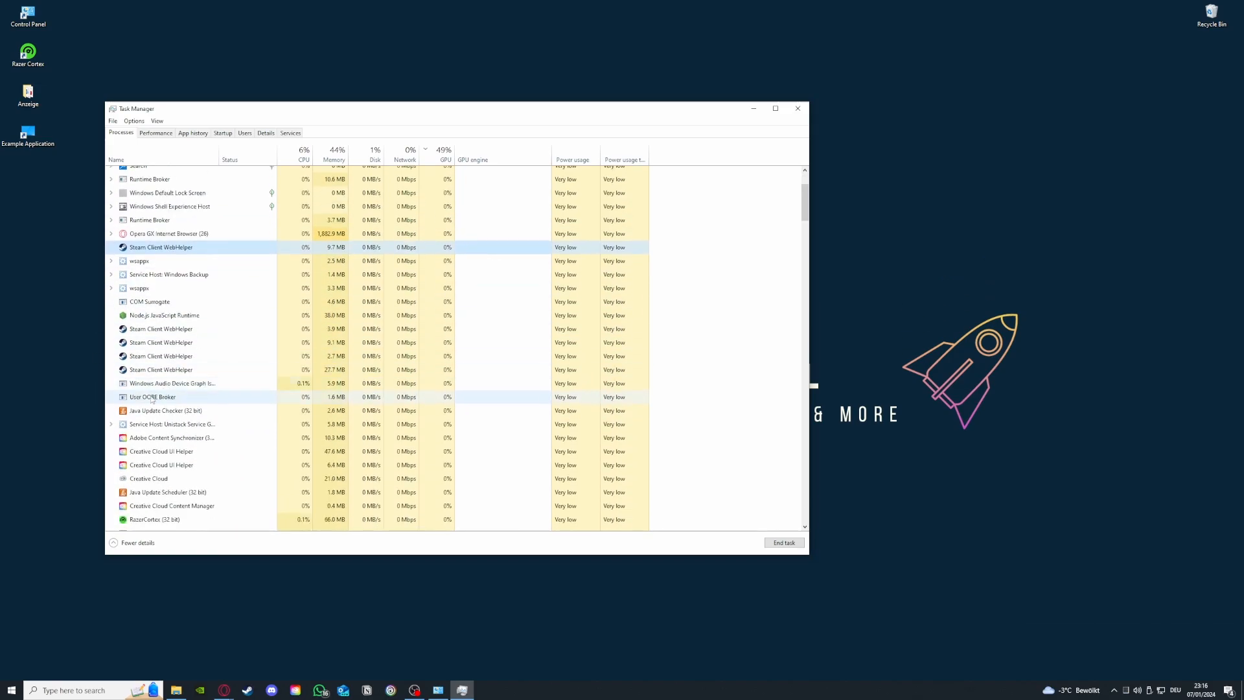
{"action": "left_click", "coordinate": [147, 326]}
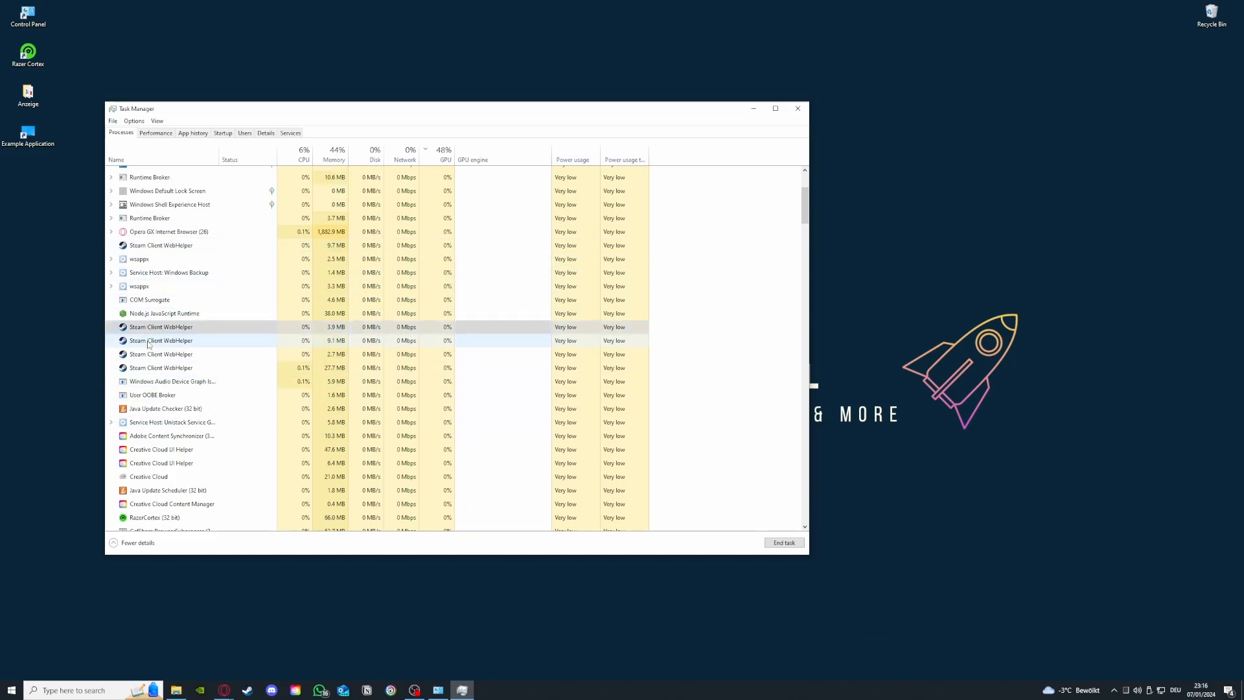
{"action": "left_click", "coordinate": [150, 340]}
{"action": "left_click", "coordinate": [152, 354]}
{"action": "left_click", "coordinate": [154, 368]}
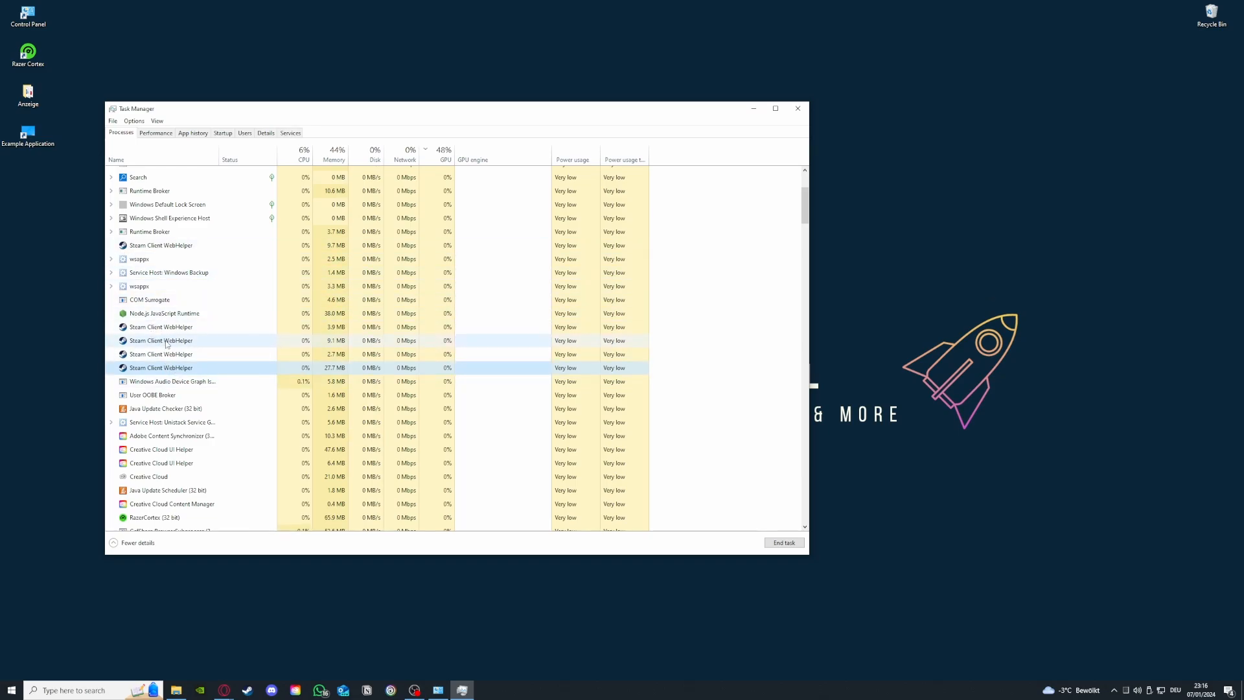
{"action": "left_click", "coordinate": [797, 105]}
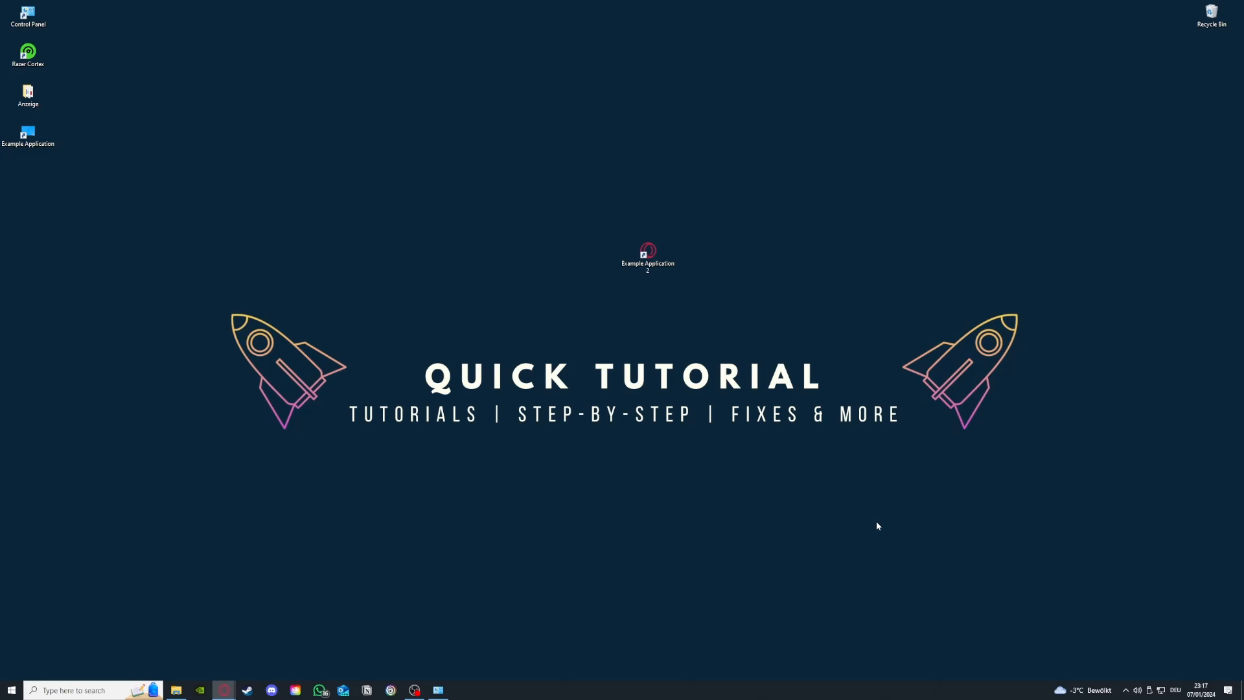
Open Administrative Tools from Control Panel's System and Security page and place its window beside the Control Panel window
{"action": "left_click", "coordinate": [438, 690]}
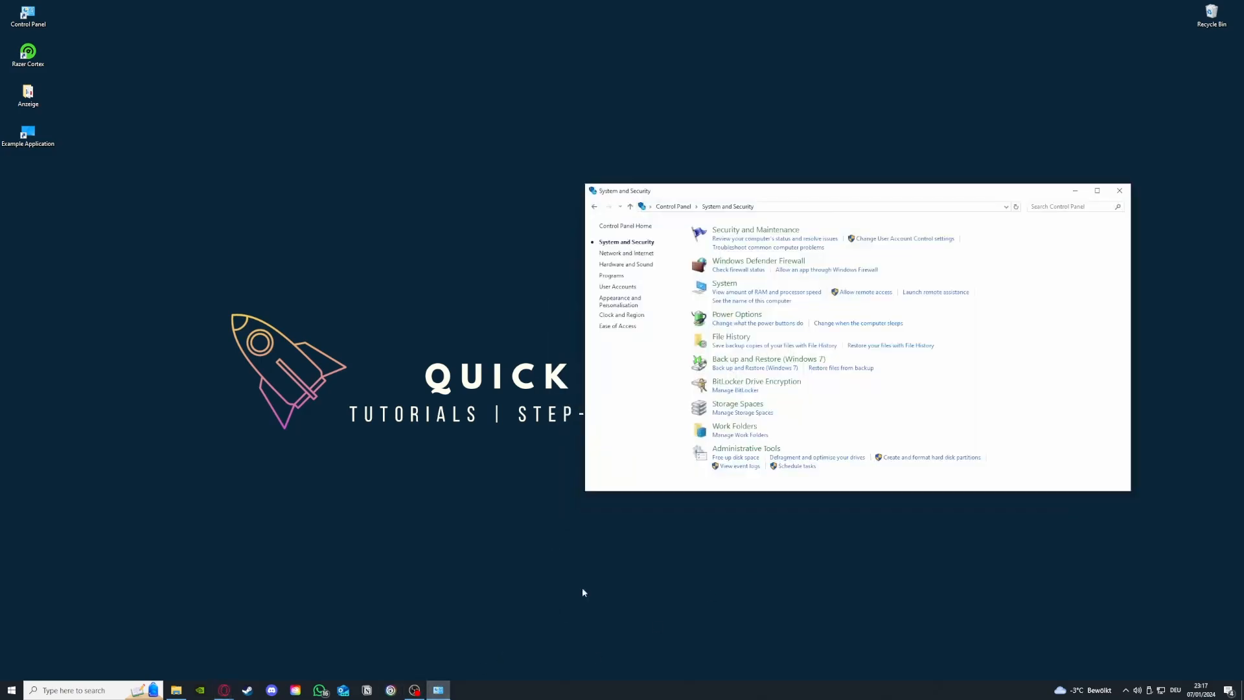
{"action": "mouse_move", "coordinate": [740, 456]}
{"action": "left_mouse_down"}
{"action": "mouse_move", "coordinate": [573, 438]}
{"action": "mouse_move", "coordinate": [732, 450]}
{"action": "left_mouse_up"}
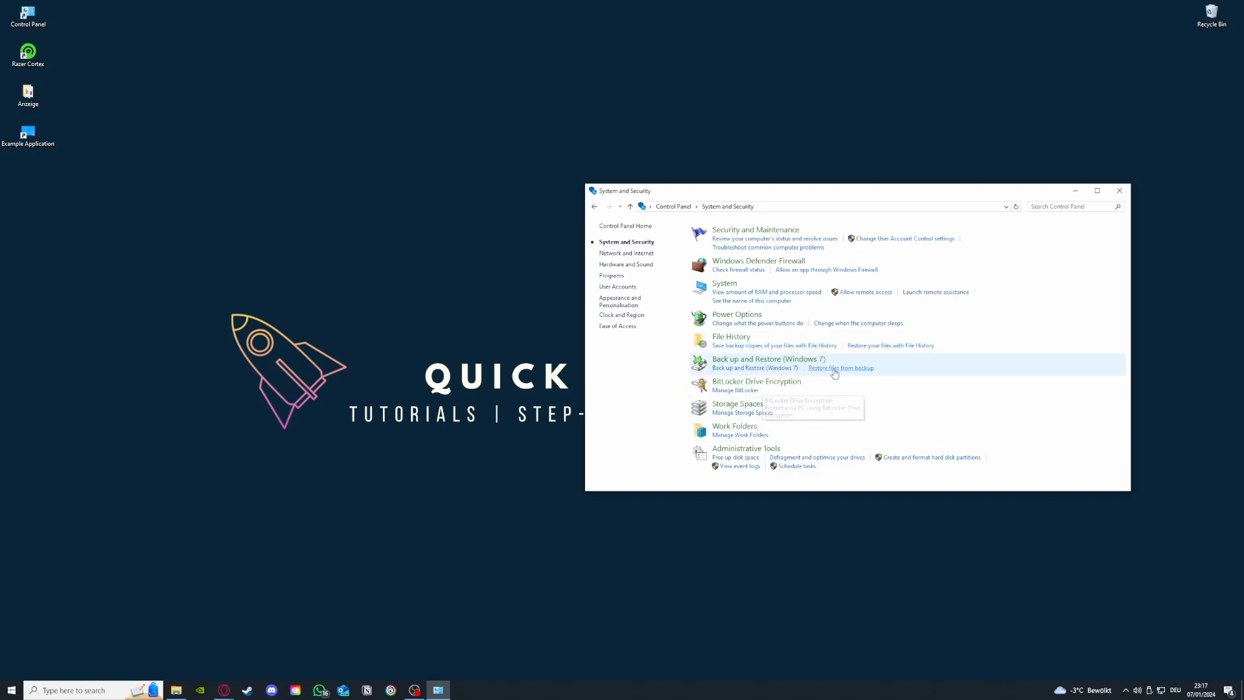
{"action": "left_click", "coordinate": [768, 449]}
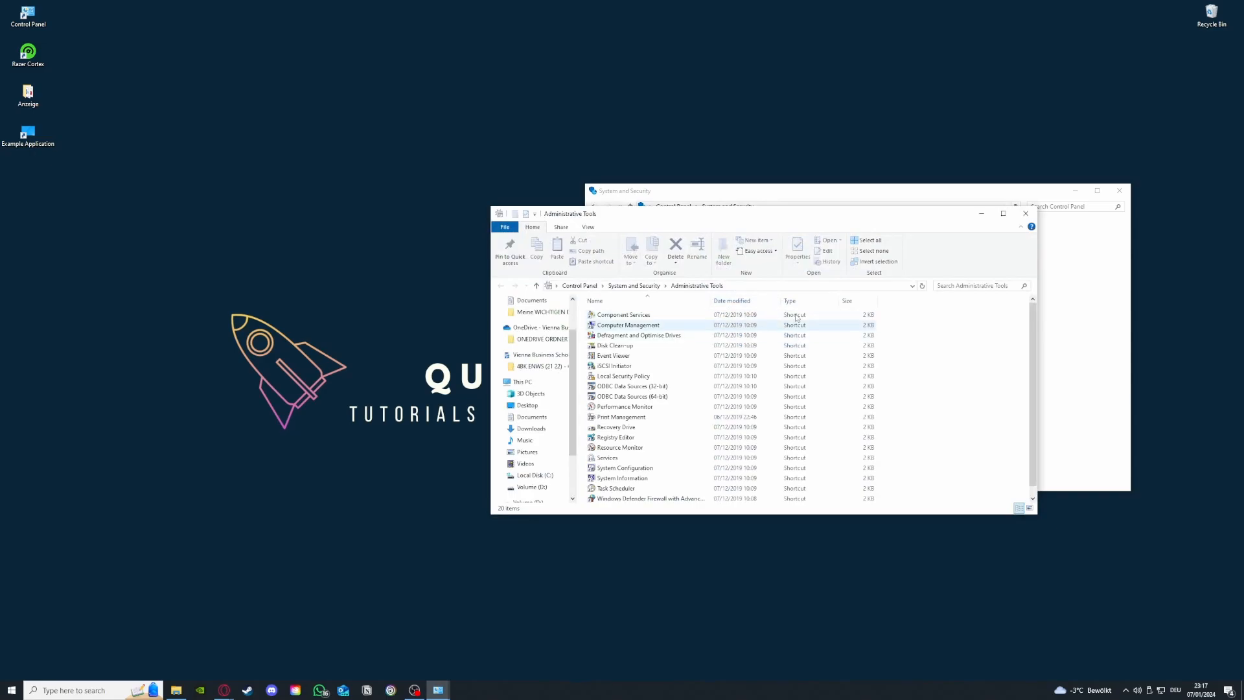
{"action": "mouse_move", "coordinate": [765, 214]}
{"action": "left_mouse_down"}
{"action": "mouse_move", "coordinate": [356, 130]}
{"action": "mouse_move", "coordinate": [301, 142]}
{"action": "left_mouse_up"}
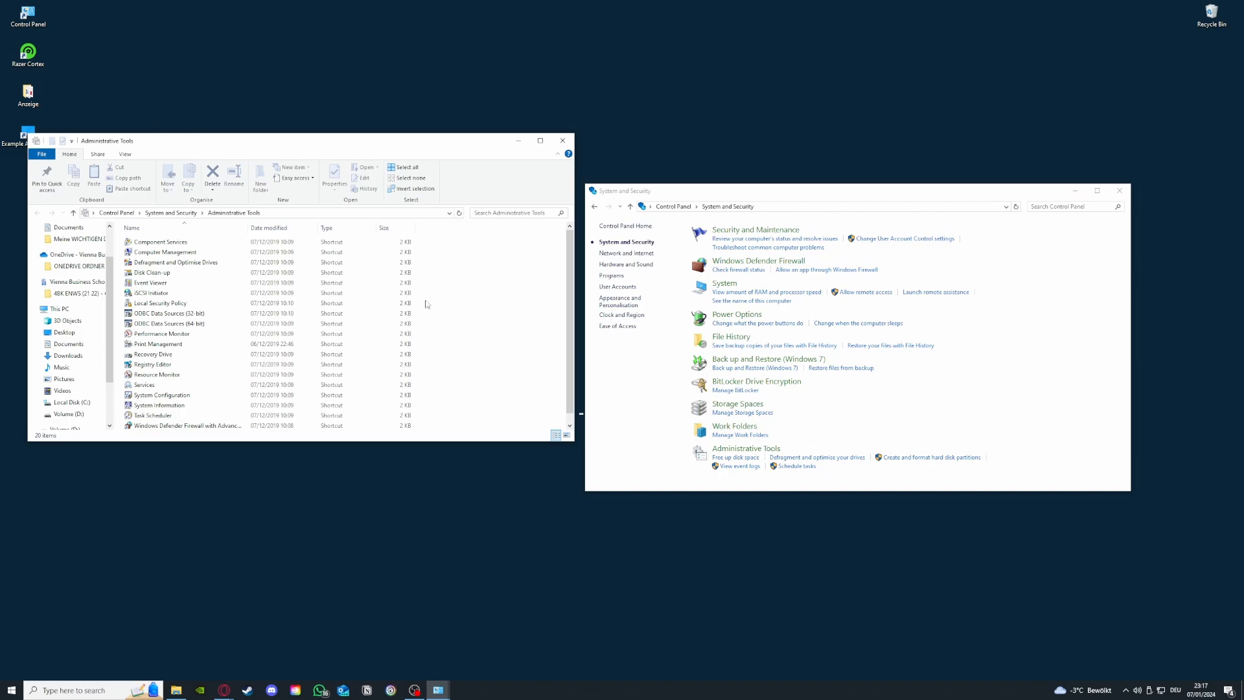
{"action": "left_click", "coordinate": [101, 690]}
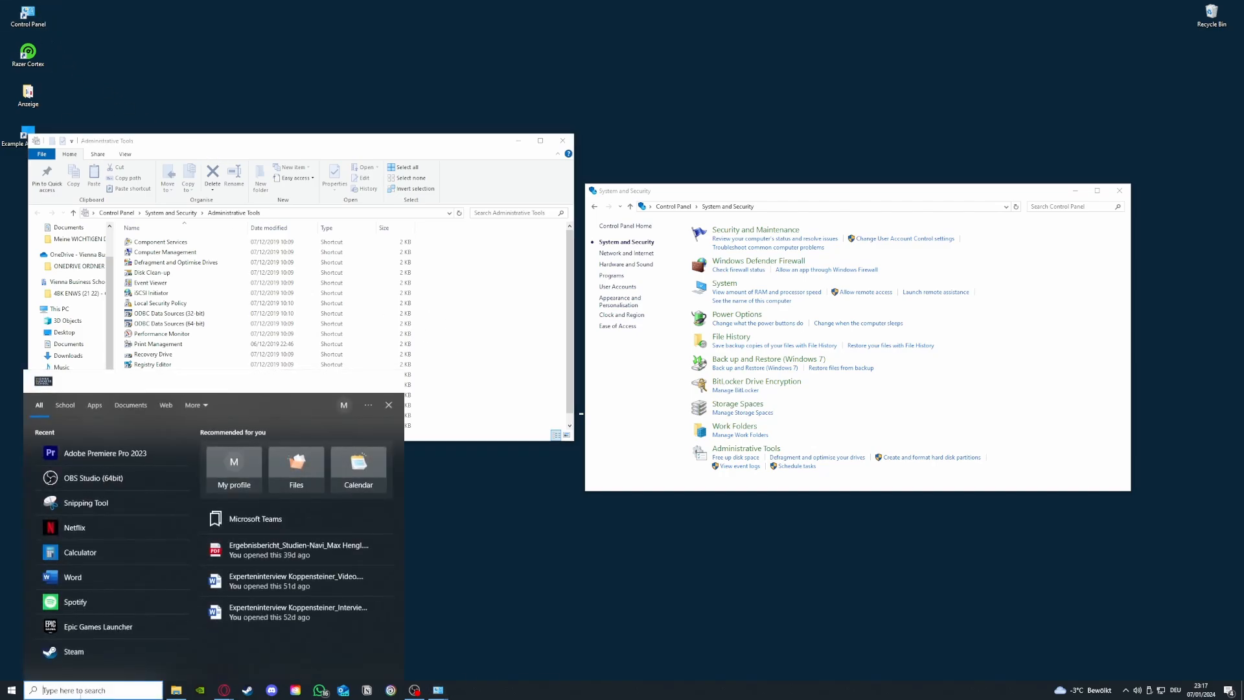
{"action": "left_click", "coordinate": [447, 518]}
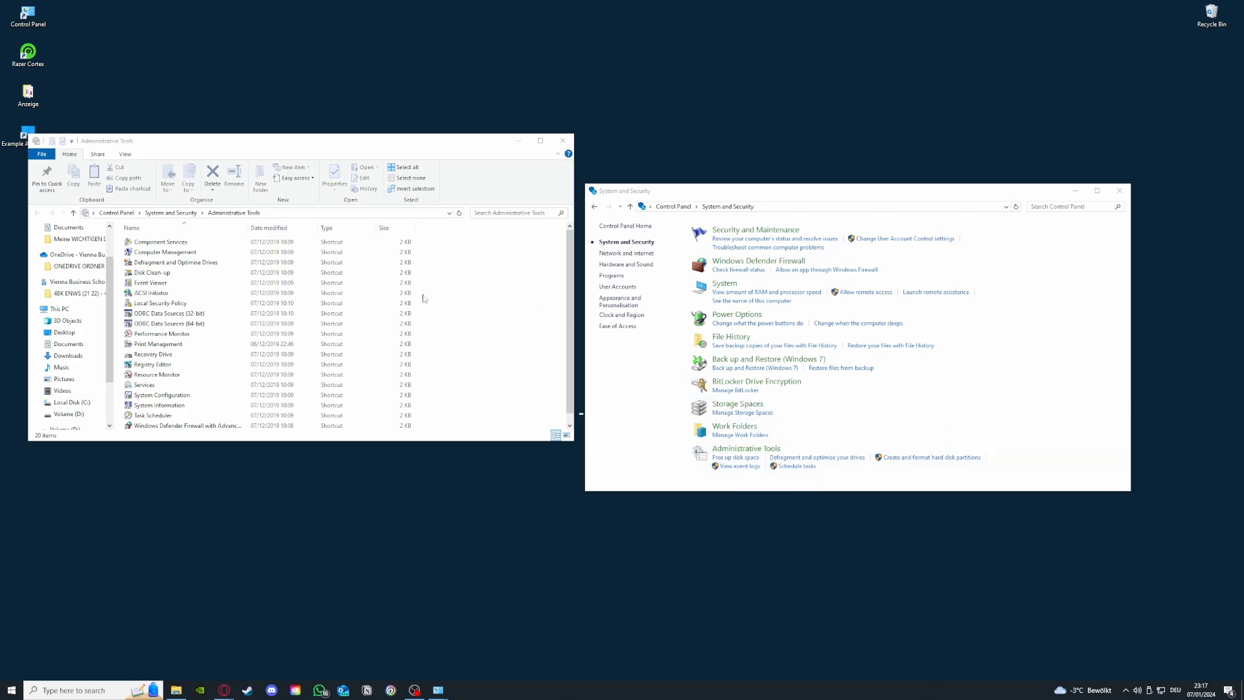
Open Disk Clean-up with drive C: chosen, dismiss it without cleaning, and close the Administrative Tools and Control Panel windows
{"action": "double_click", "coordinate": [161, 272]}
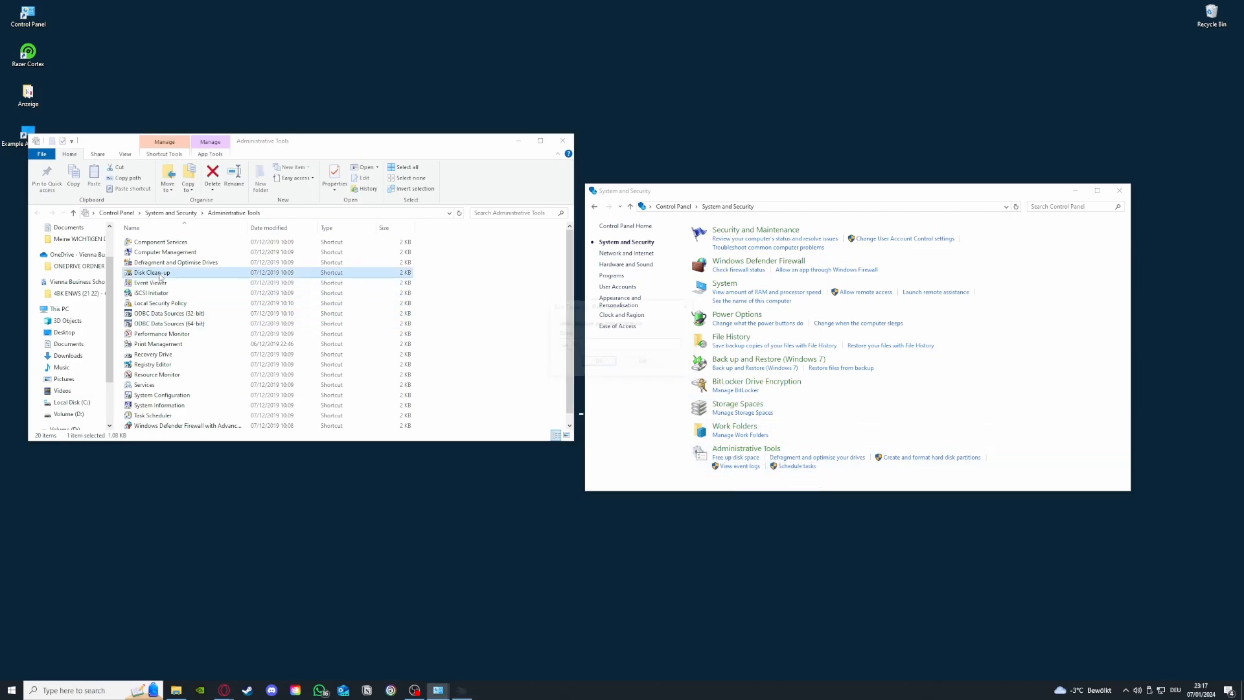
{"action": "left_click", "coordinate": [583, 344]}
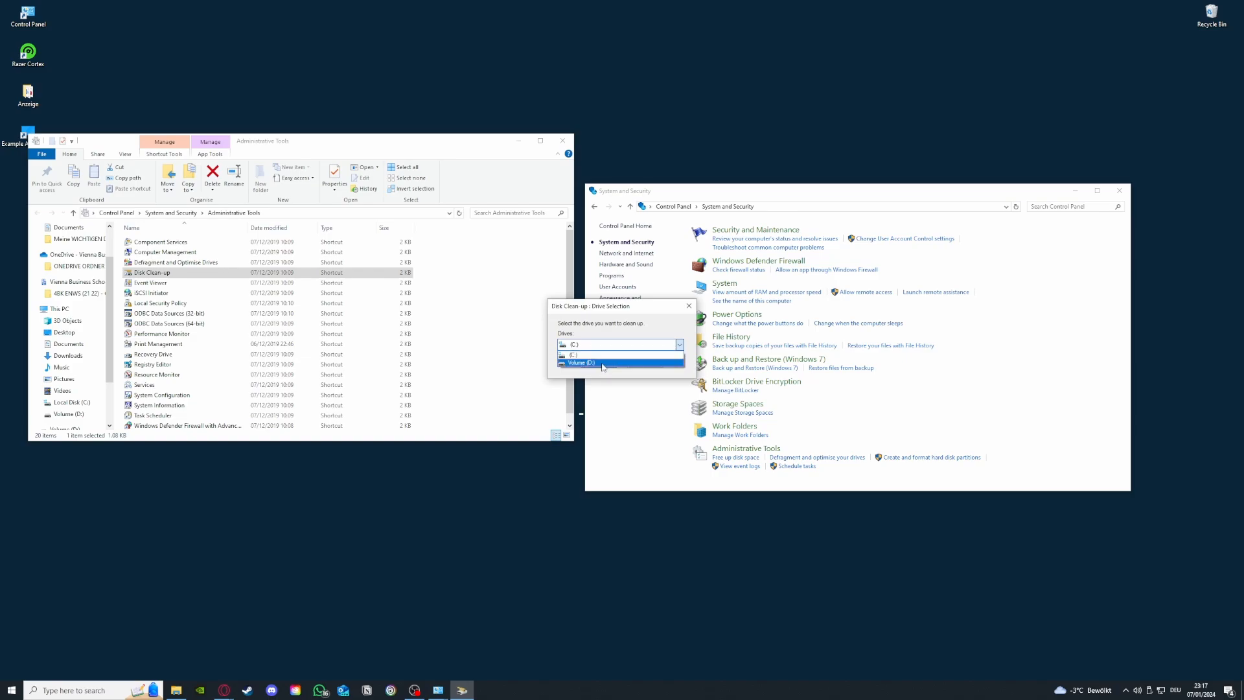
{"action": "left_click", "coordinate": [603, 354]}
{"action": "left_click", "coordinate": [689, 310]}
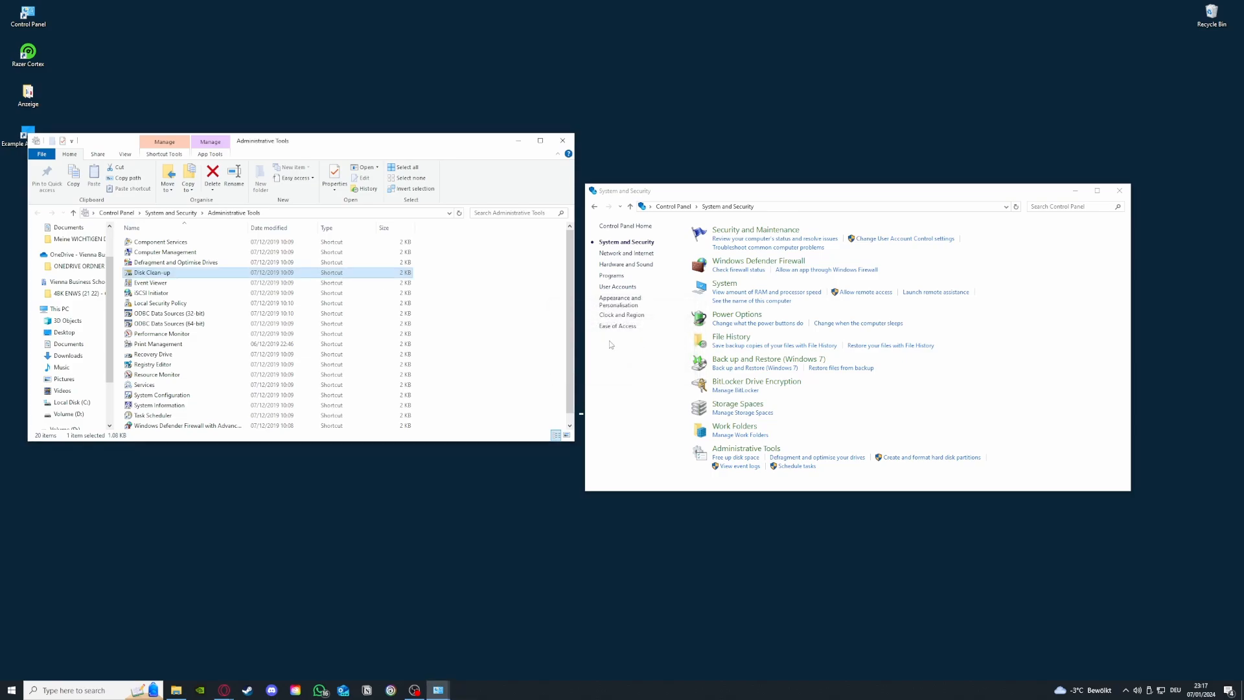
{"action": "left_click", "coordinate": [562, 140]}
{"action": "left_click", "coordinate": [1118, 191]}
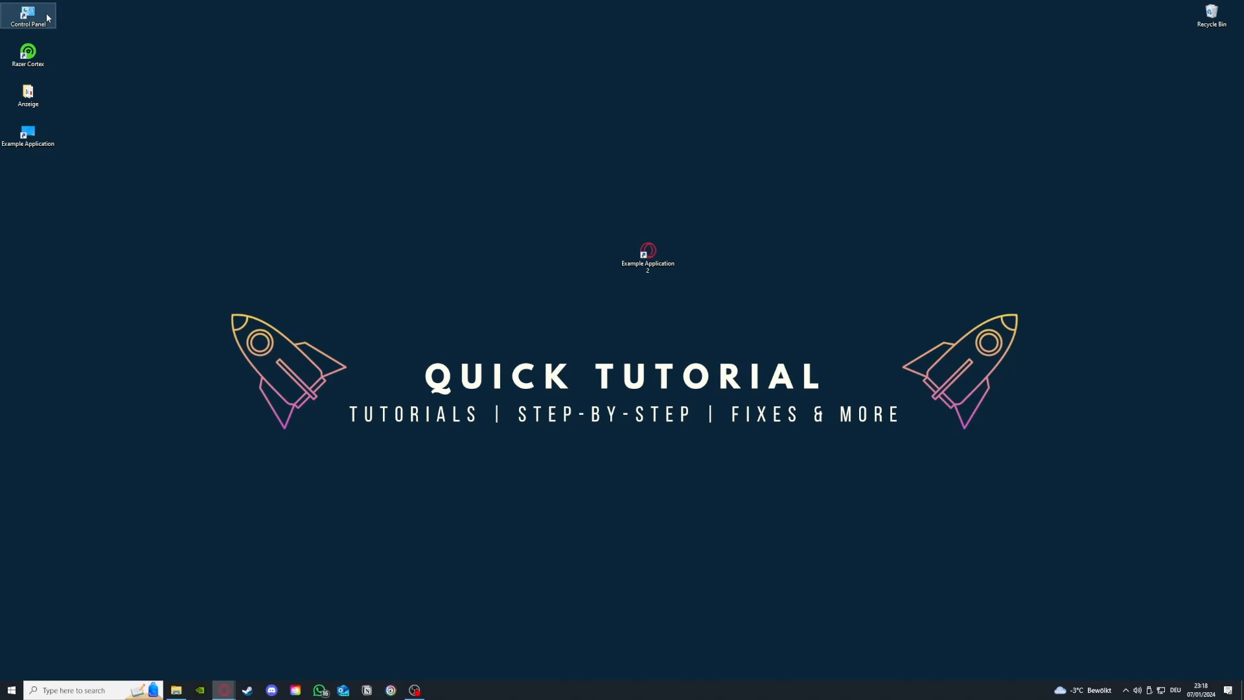
Open the list of installed programs from Control Panel's uninstall option and look through it as far as Microsoft Teams
{"action": "double_click", "coordinate": [28, 16]}
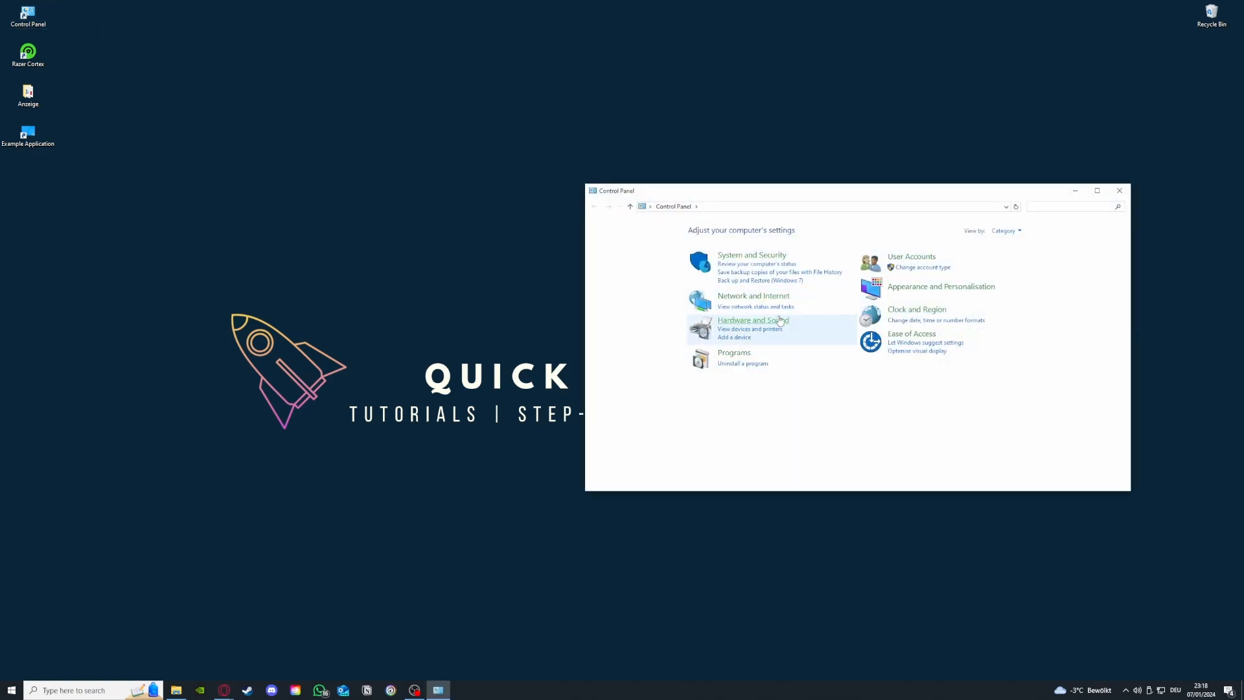
{"action": "left_click", "coordinate": [743, 364]}
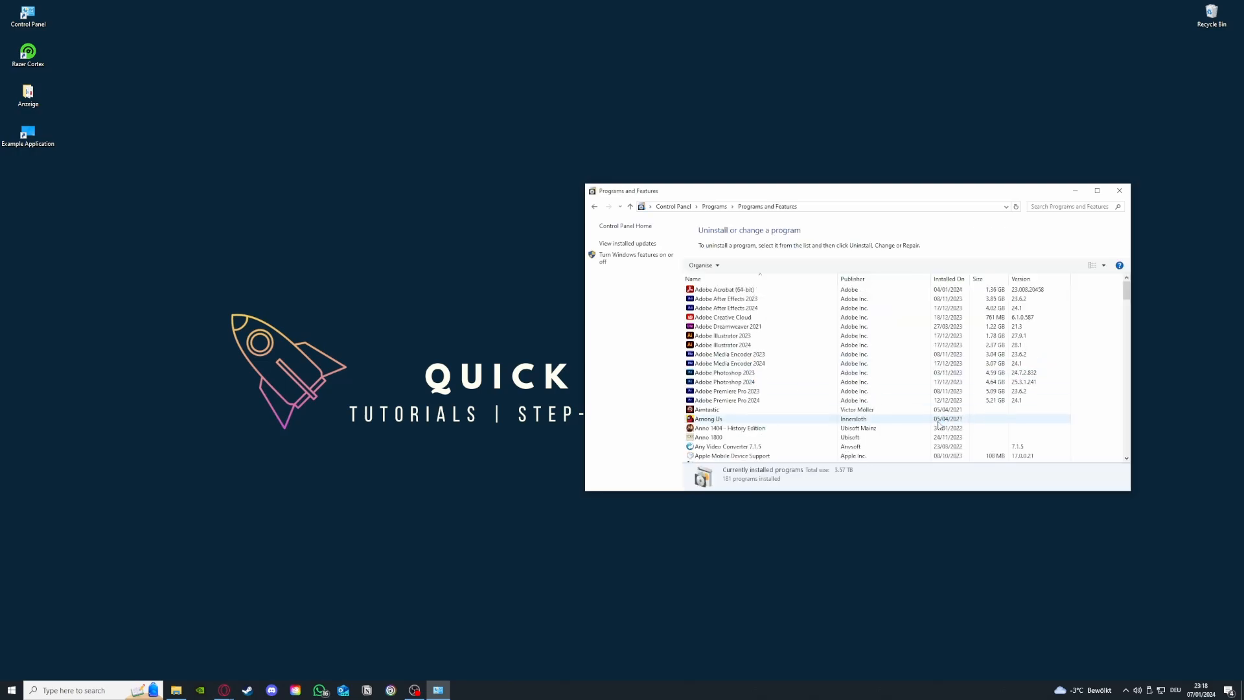
{"action": "scroll", "coordinate": [868, 389], "scroll_direction": "down", "scroll_amount": 15}
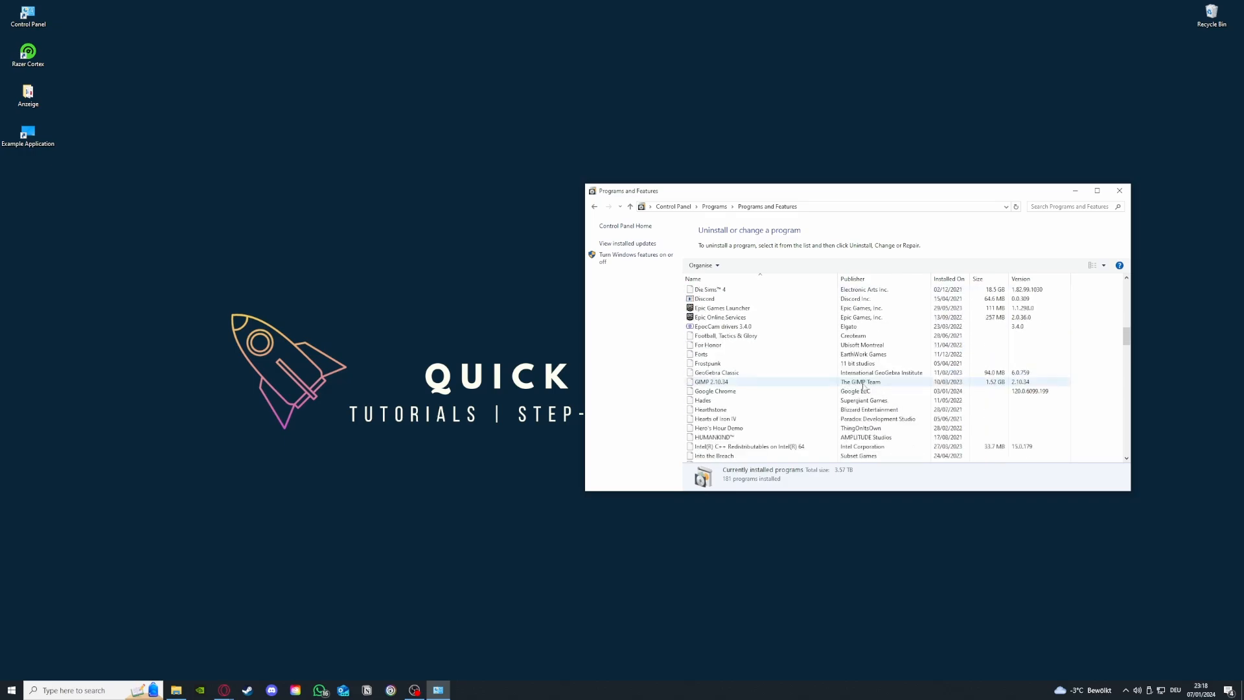
{"action": "scroll", "coordinate": [864, 388], "scroll_direction": "down", "scroll_amount": 6}
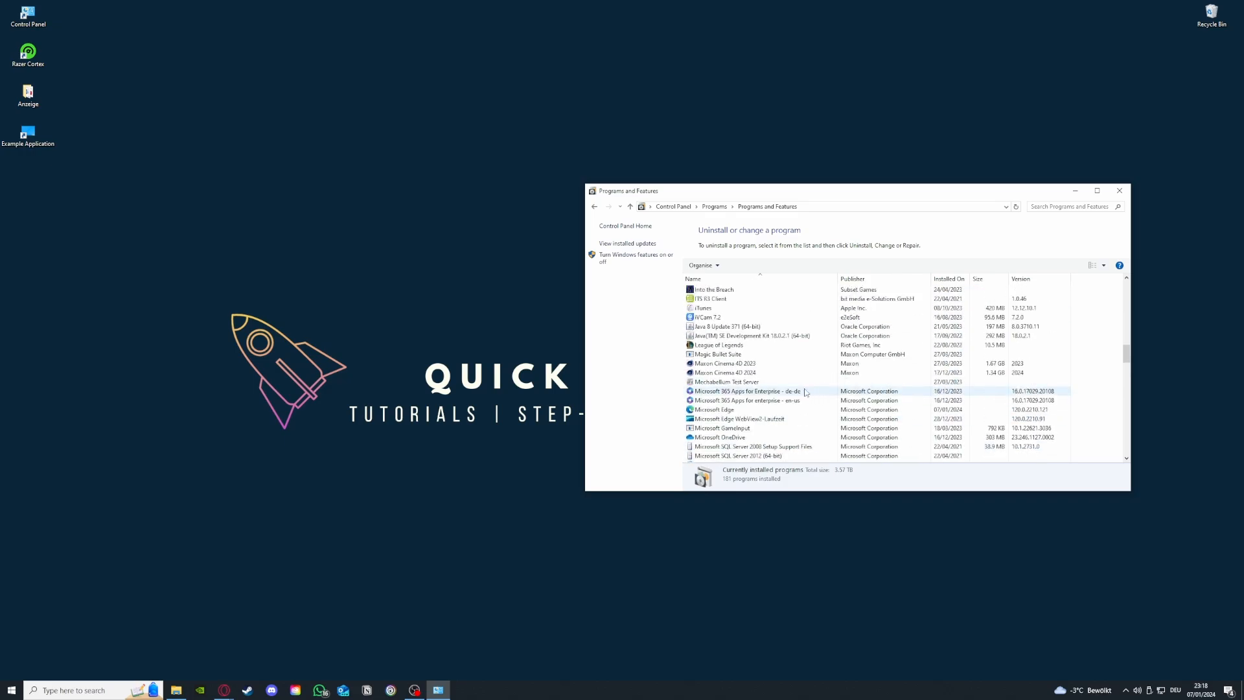
{"action": "scroll", "coordinate": [804, 392], "scroll_direction": "down", "scroll_amount": 3}
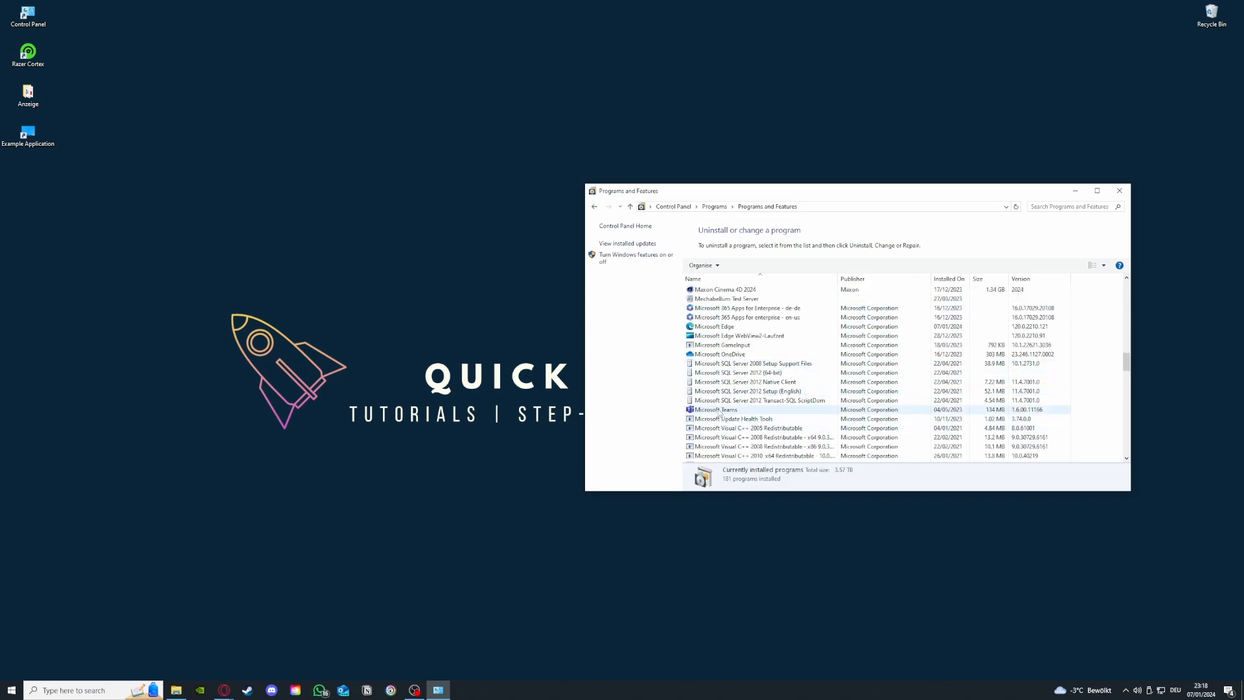
Show the Uninstall option for Microsoft Teams, dismiss it without uninstalling, and return to the Control Panel home page
{"action": "left_click", "coordinate": [720, 411]}
{"action": "right_click", "coordinate": [718, 412]}
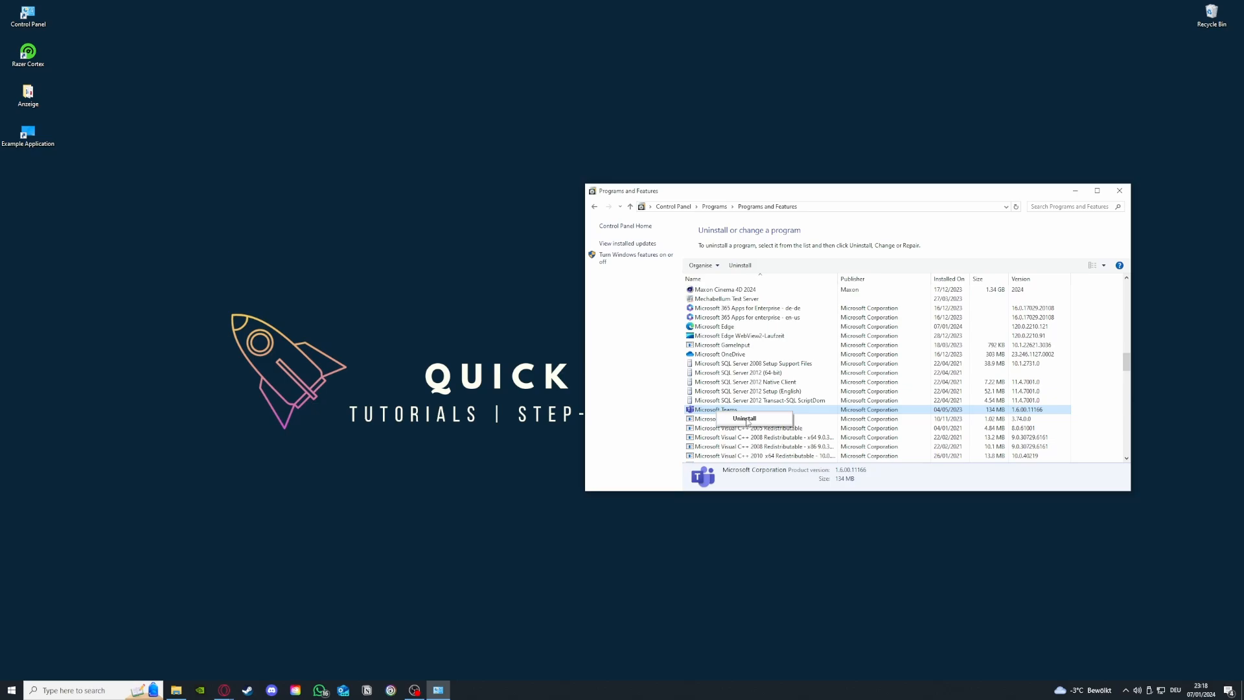
{"action": "left_click", "coordinate": [622, 337]}
{"action": "left_click", "coordinate": [594, 207]}
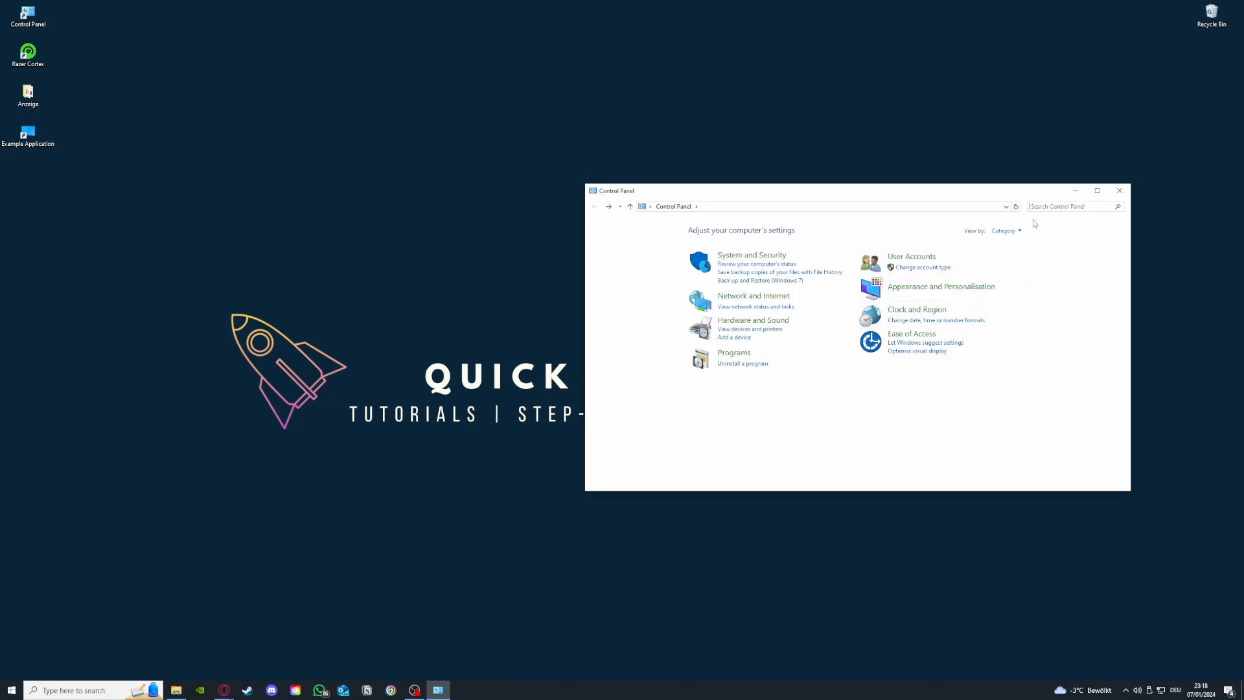
Search Control Panel for "window", open Windows Defender Firewall and review its list of allowed apps, returning to the firewall overview
{"action": "type", "text": "window"}
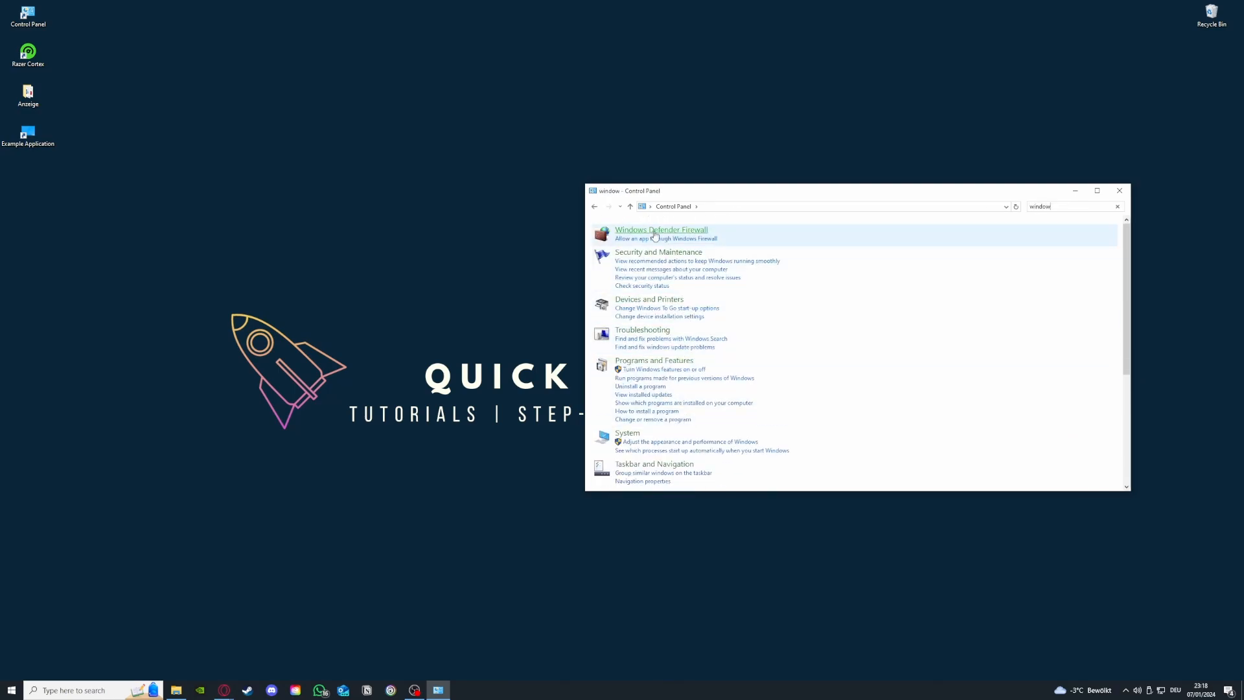
{"action": "left_click", "coordinate": [661, 229]}
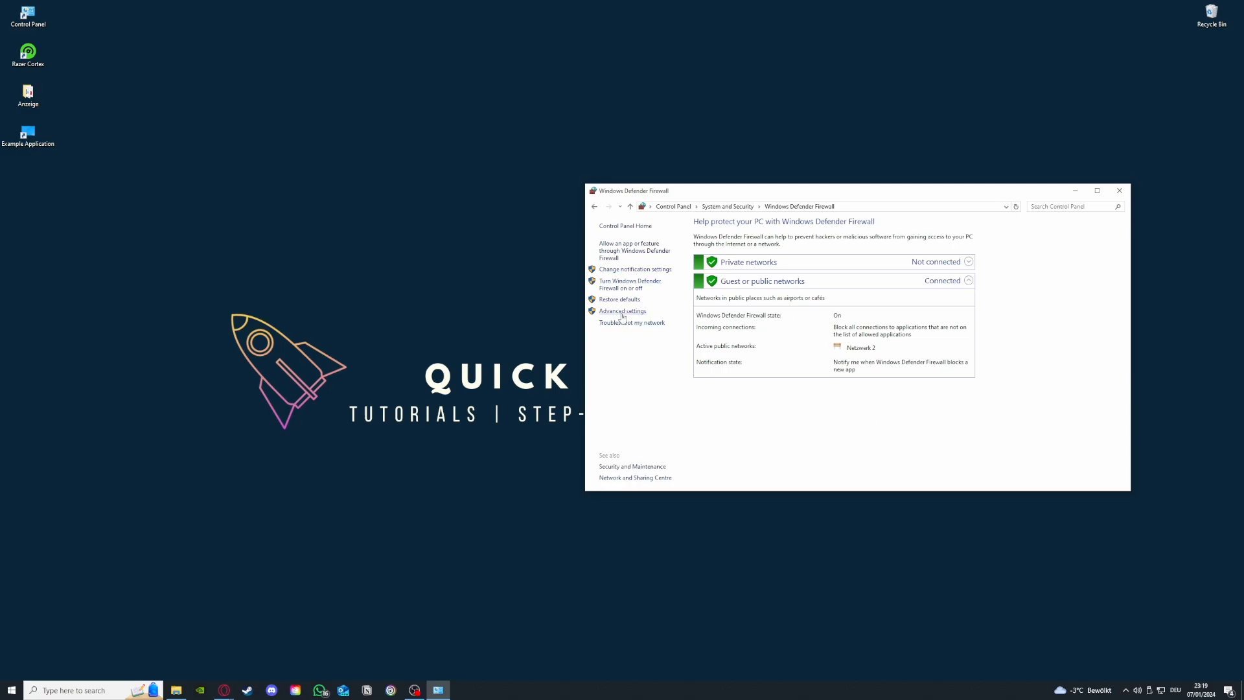
{"action": "left_click", "coordinate": [626, 250]}
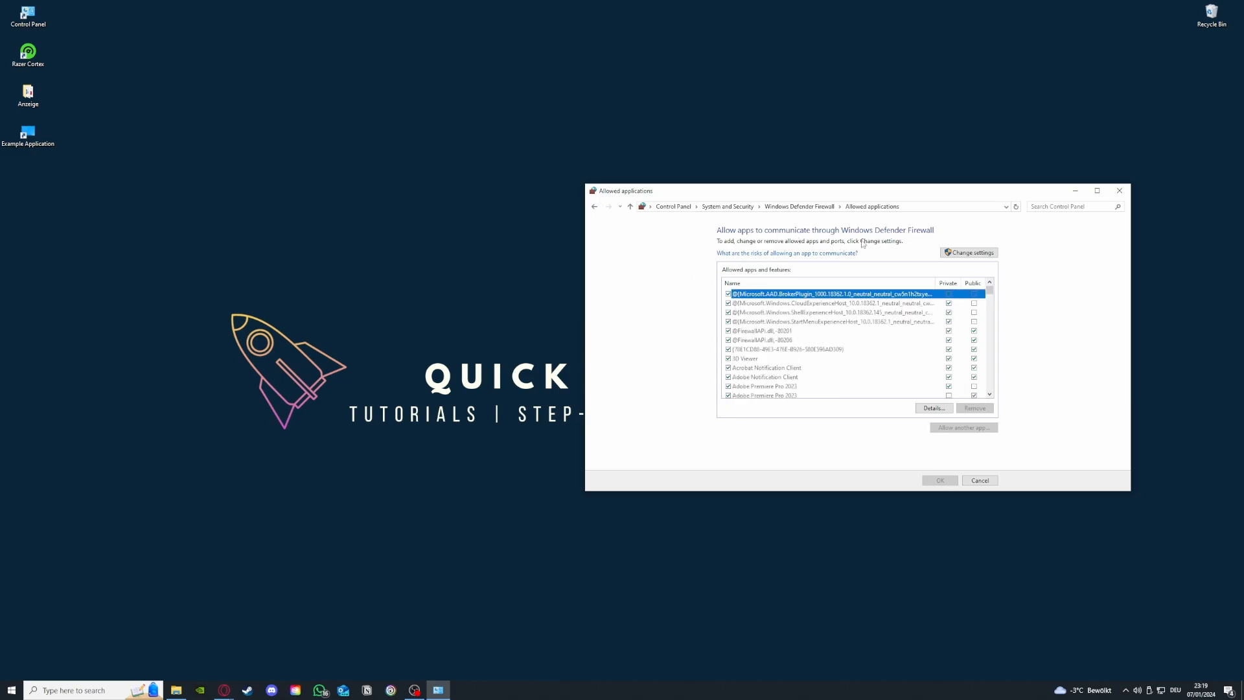
{"action": "left_click", "coordinate": [594, 206]}
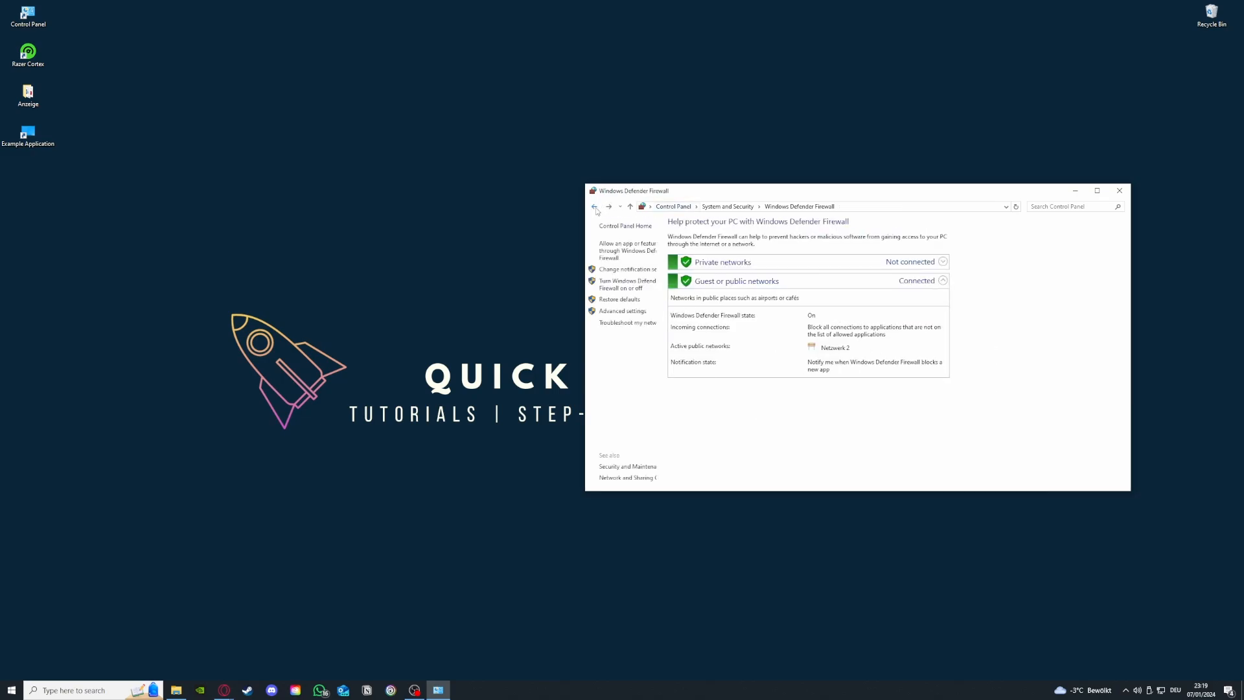
{"action": "left_click", "coordinate": [622, 252]}
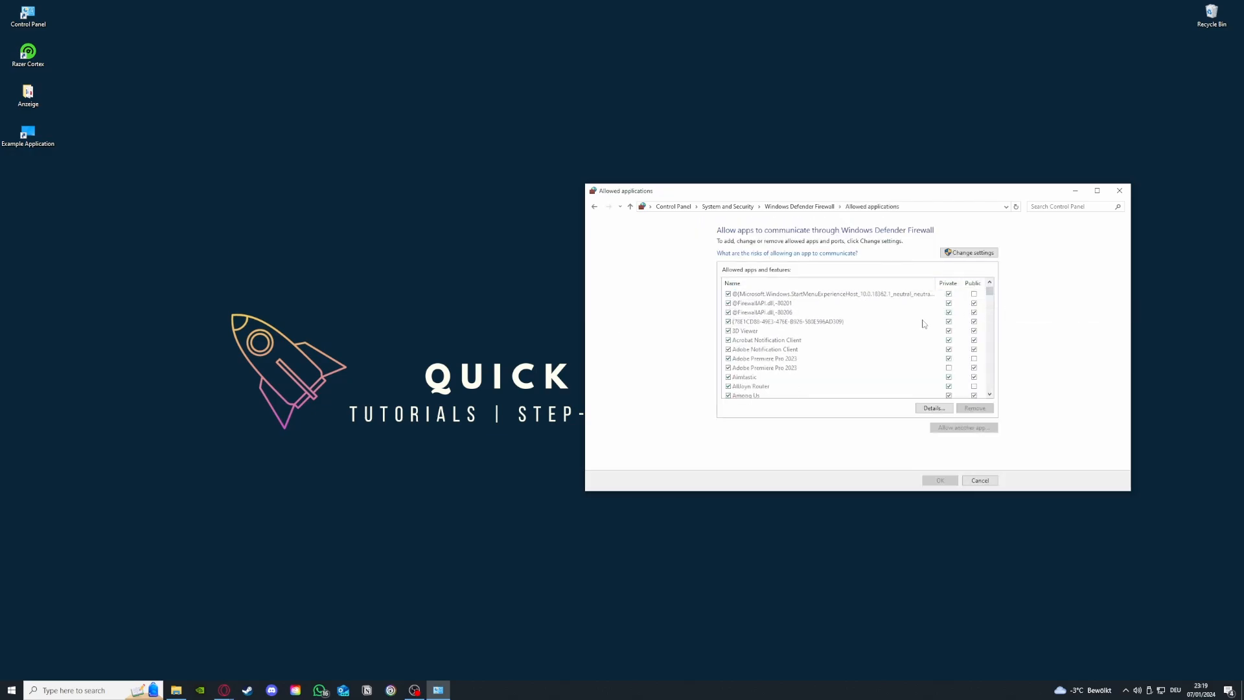
{"action": "scroll", "coordinate": [922, 322], "scroll_direction": "down", "scroll_amount": 10}
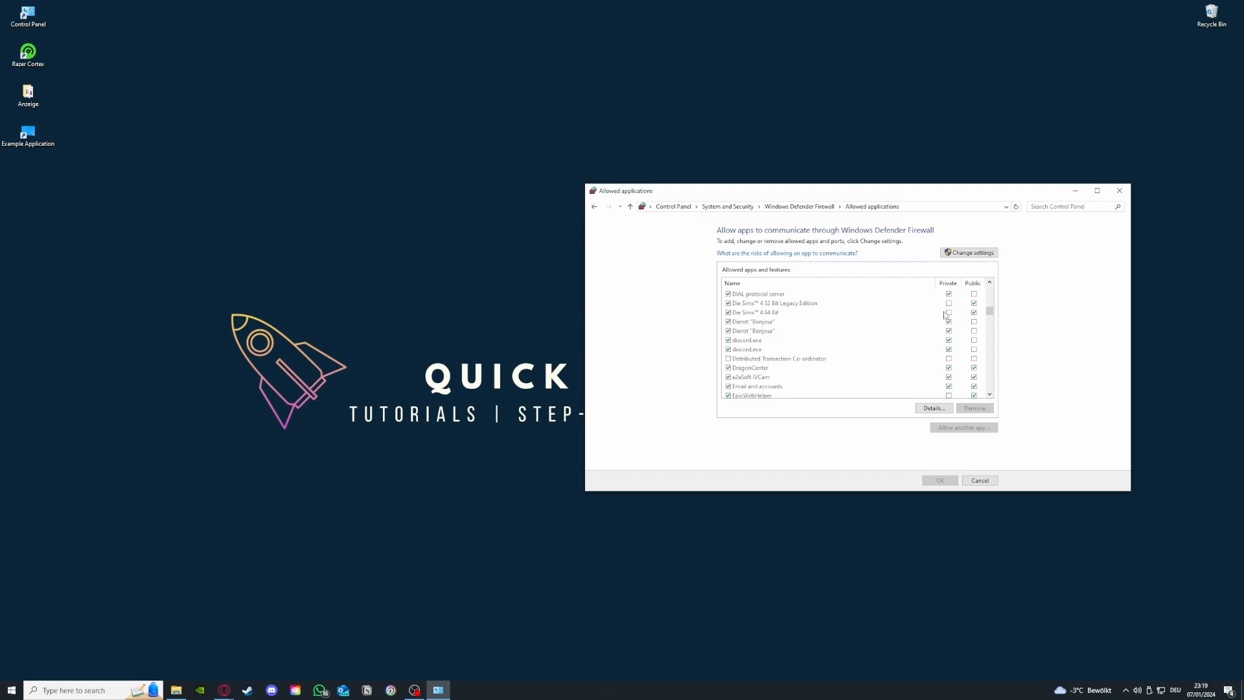
{"action": "left_click", "coordinate": [594, 207]}
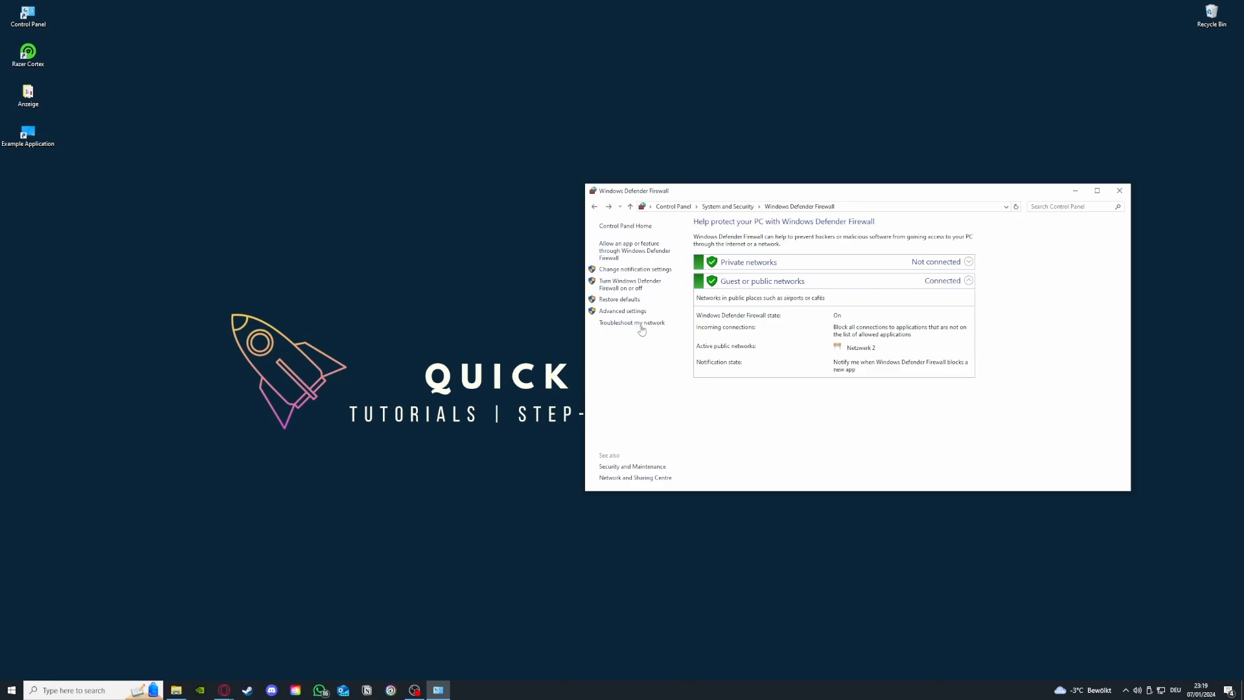
Open the firewall's advanced settings and look through the inbound rules
{"action": "left_click", "coordinate": [622, 311]}
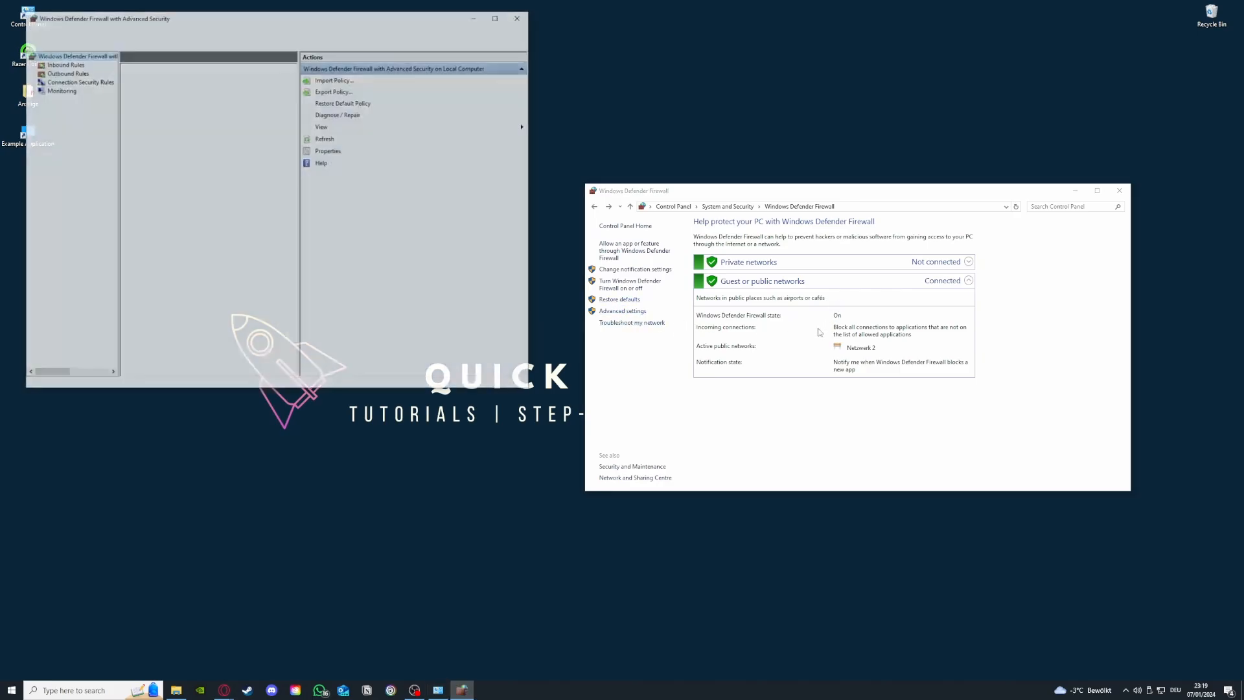
{"action": "scroll", "coordinate": [194, 150], "scroll_direction": "down", "scroll_amount": 3}
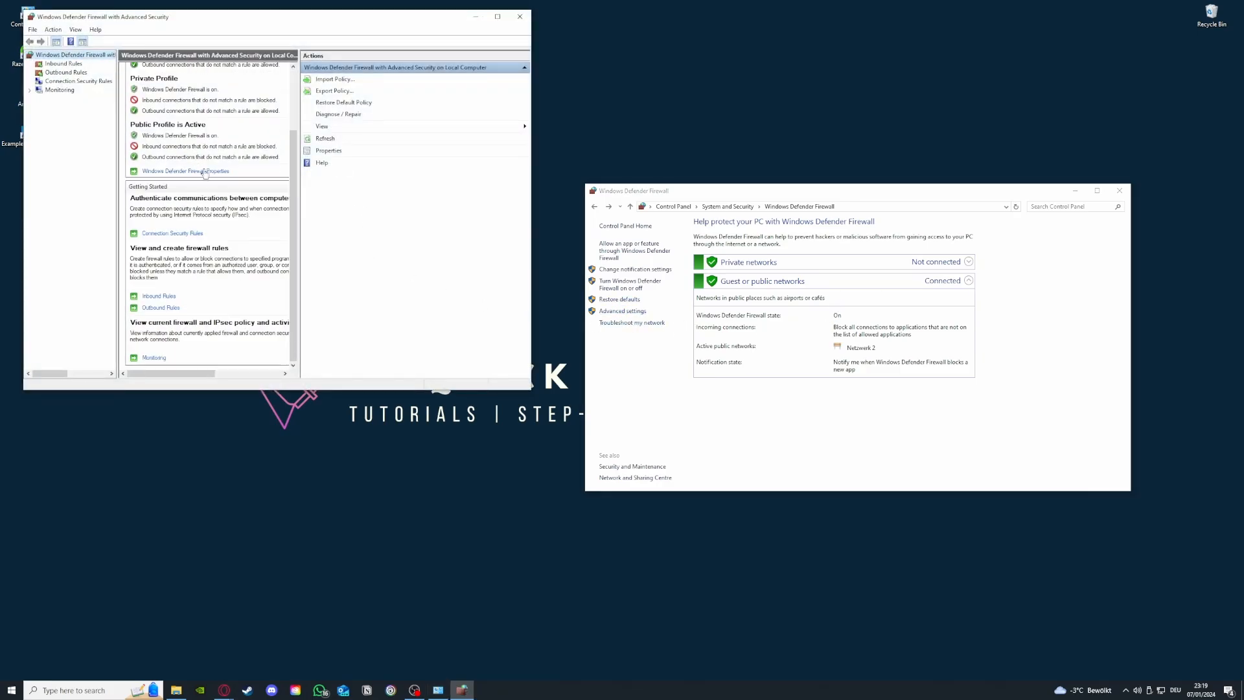
{"action": "left_click", "coordinate": [64, 65]}
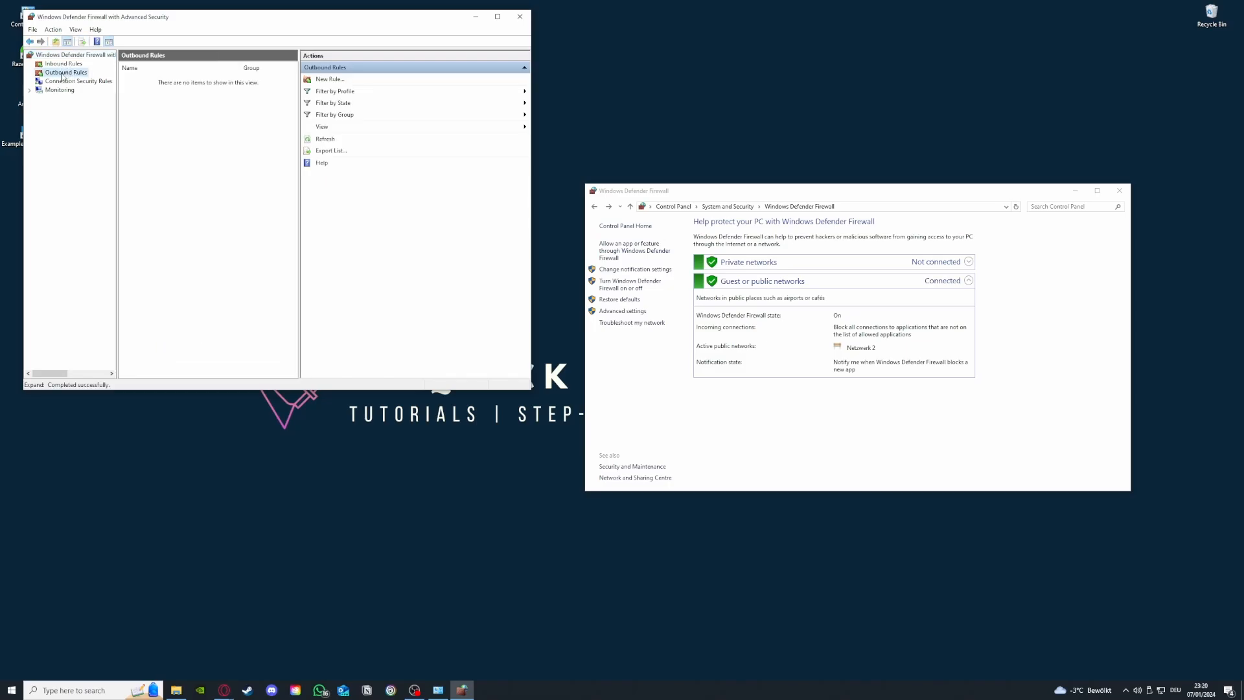
{"action": "left_click", "coordinate": [66, 72]}
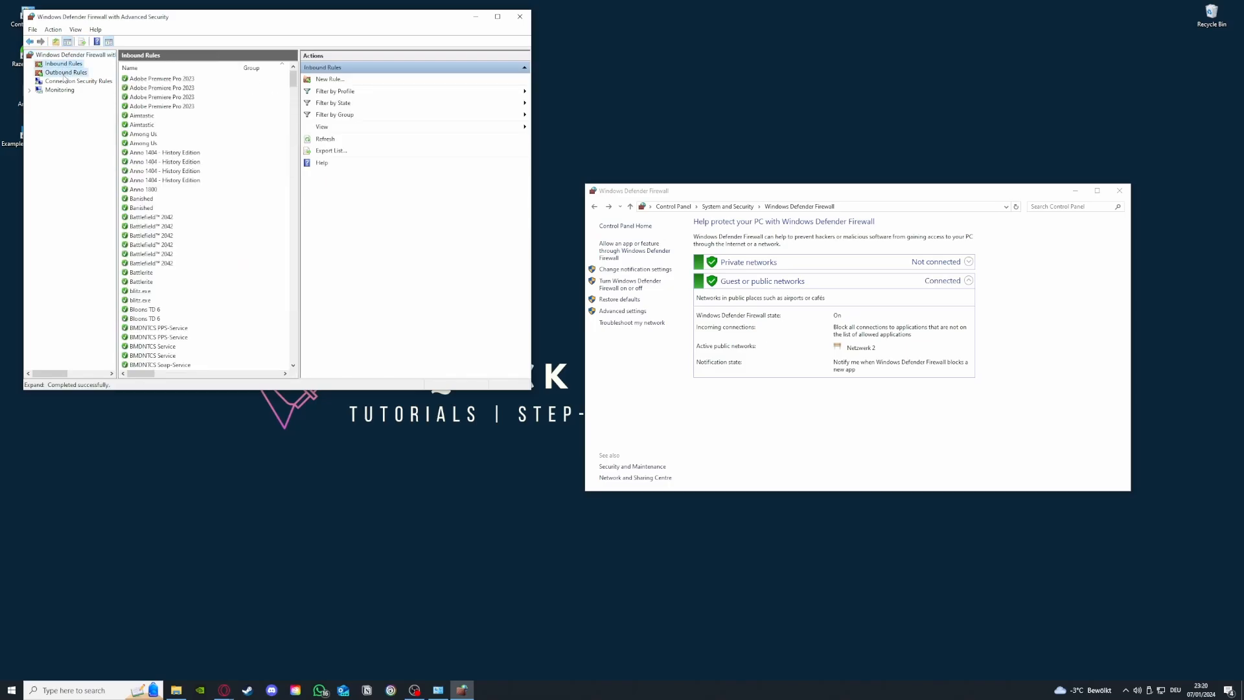
{"action": "left_click", "coordinate": [64, 64]}
{"action": "scroll", "coordinate": [202, 195], "scroll_direction": "down", "scroll_amount": 20}
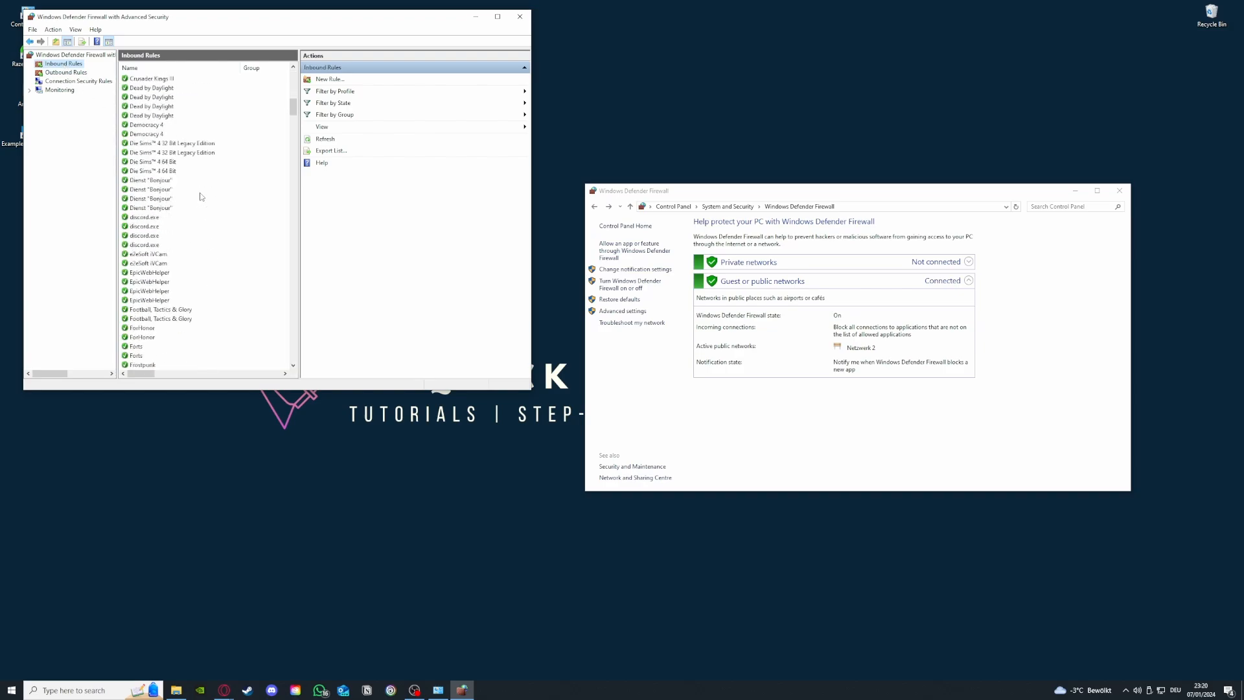
Open the New Inbound Rule Wizard, dismiss it without creating a rule, and look further down the inbound rules to the Steam entries
{"action": "left_click", "coordinate": [350, 82]}
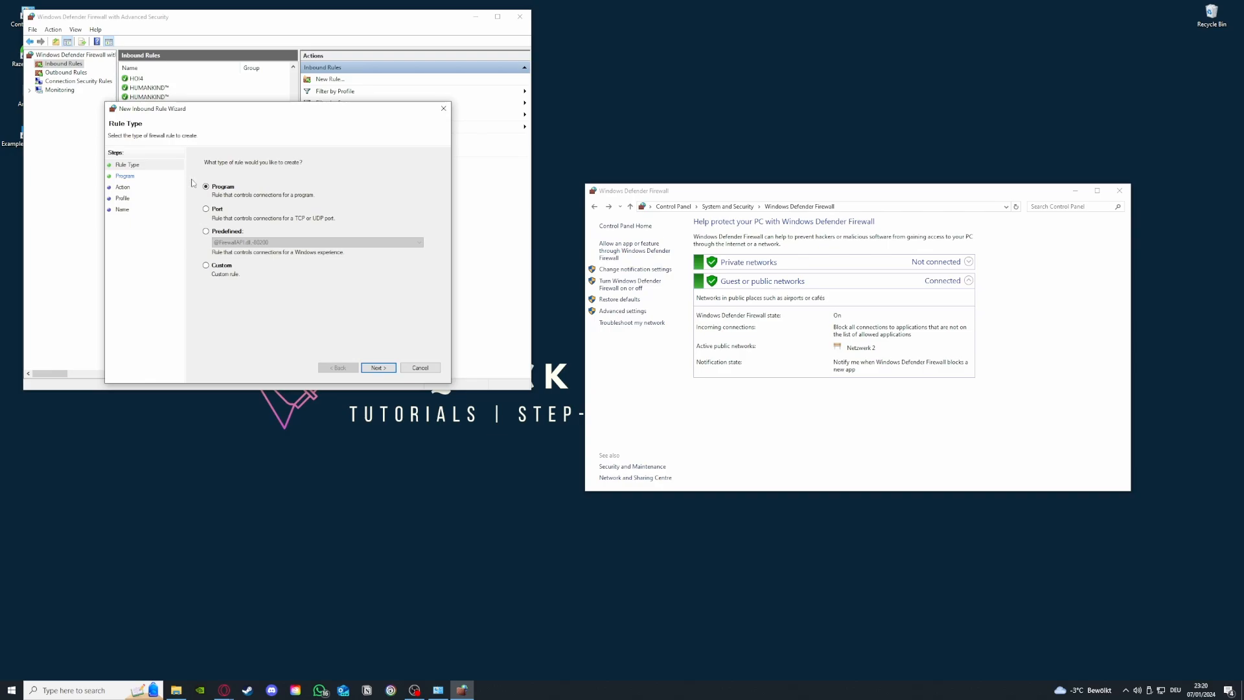
{"action": "left_click", "coordinate": [447, 110]}
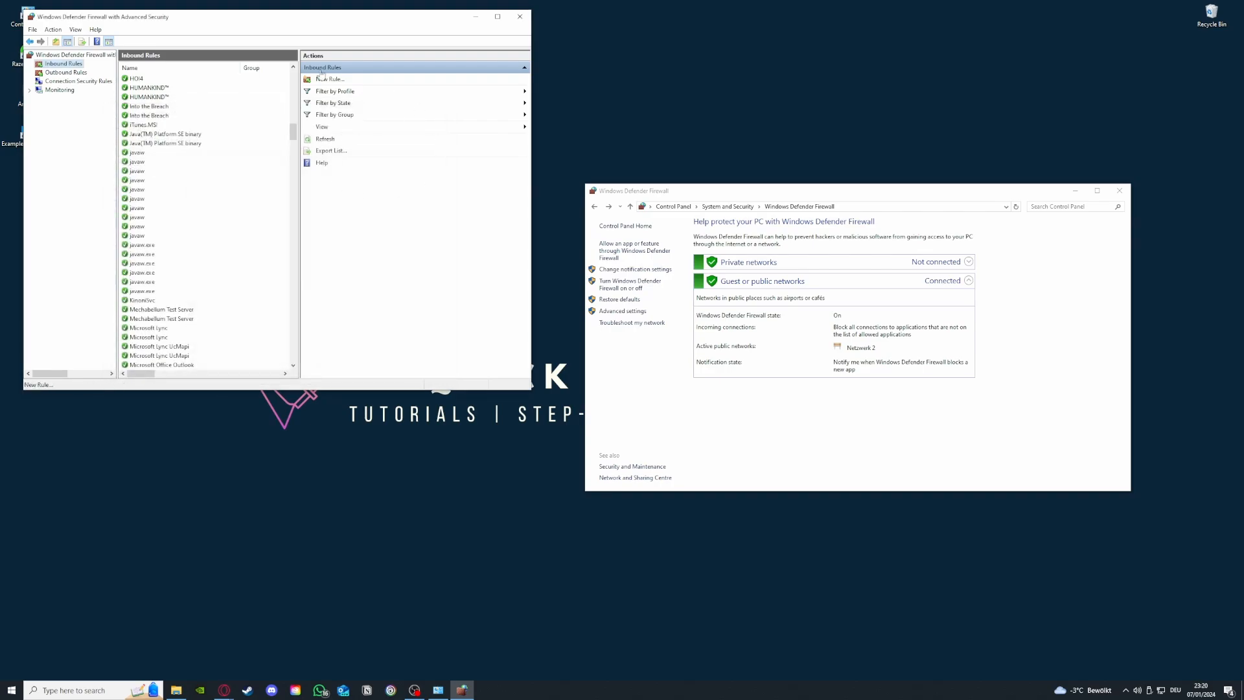
{"action": "scroll", "coordinate": [228, 313], "scroll_direction": "down", "scroll_amount": 10}
{"action": "scroll", "coordinate": [226, 313], "scroll_direction": "down", "scroll_amount": 8}
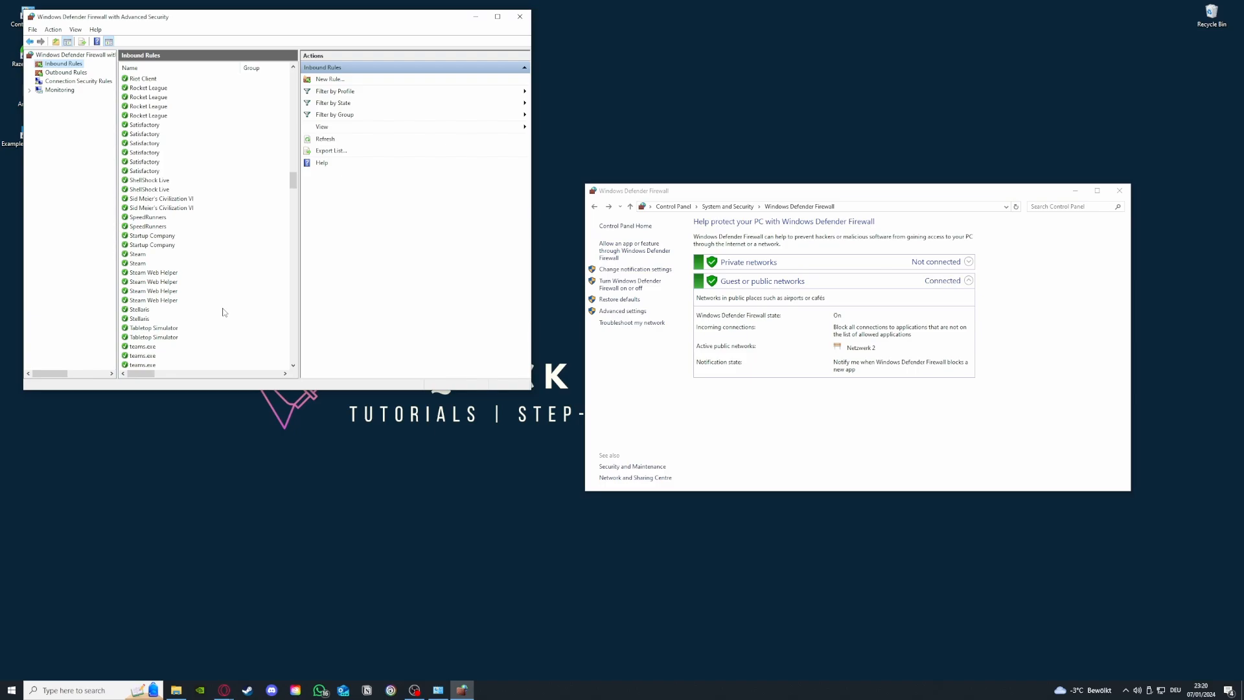
Look through the outbound rules and switch between the inbound and outbound lists, ending on the outbound rules
{"action": "left_click", "coordinate": [66, 73]}
{"action": "left_click", "coordinate": [65, 64]}
{"action": "left_click", "coordinate": [66, 73]}
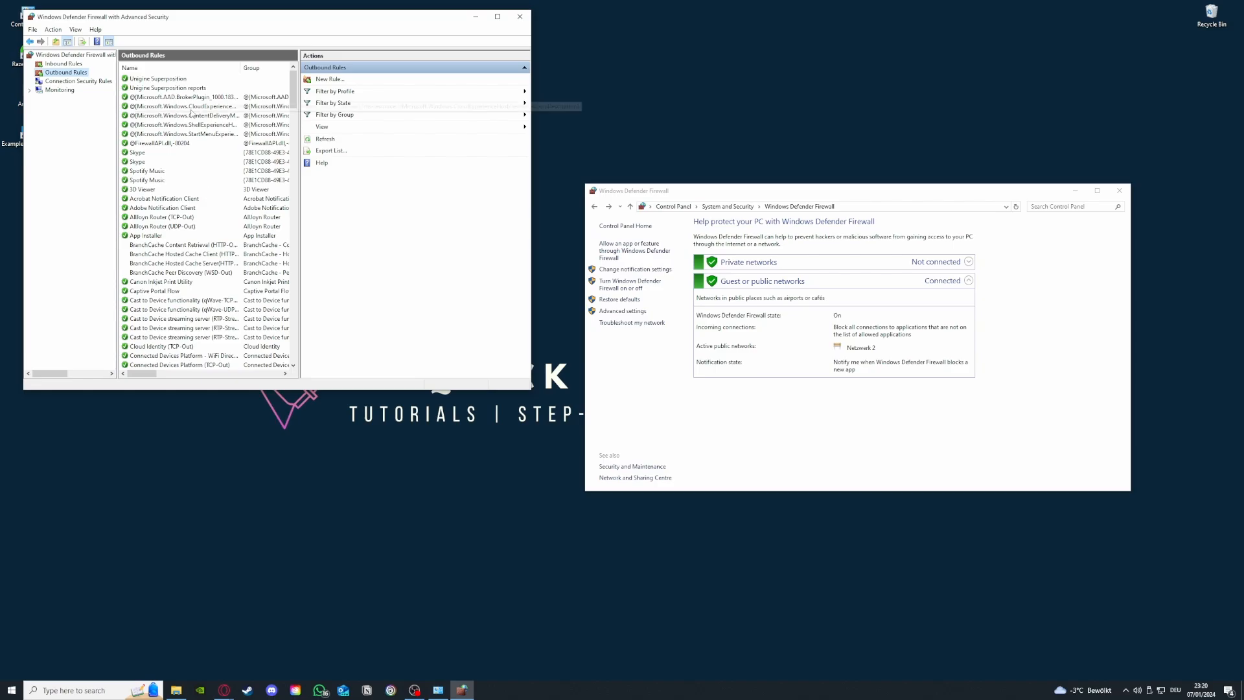
{"action": "left_click_drag", "start_coordinate": [294, 95], "coordinate": [132, 261]}
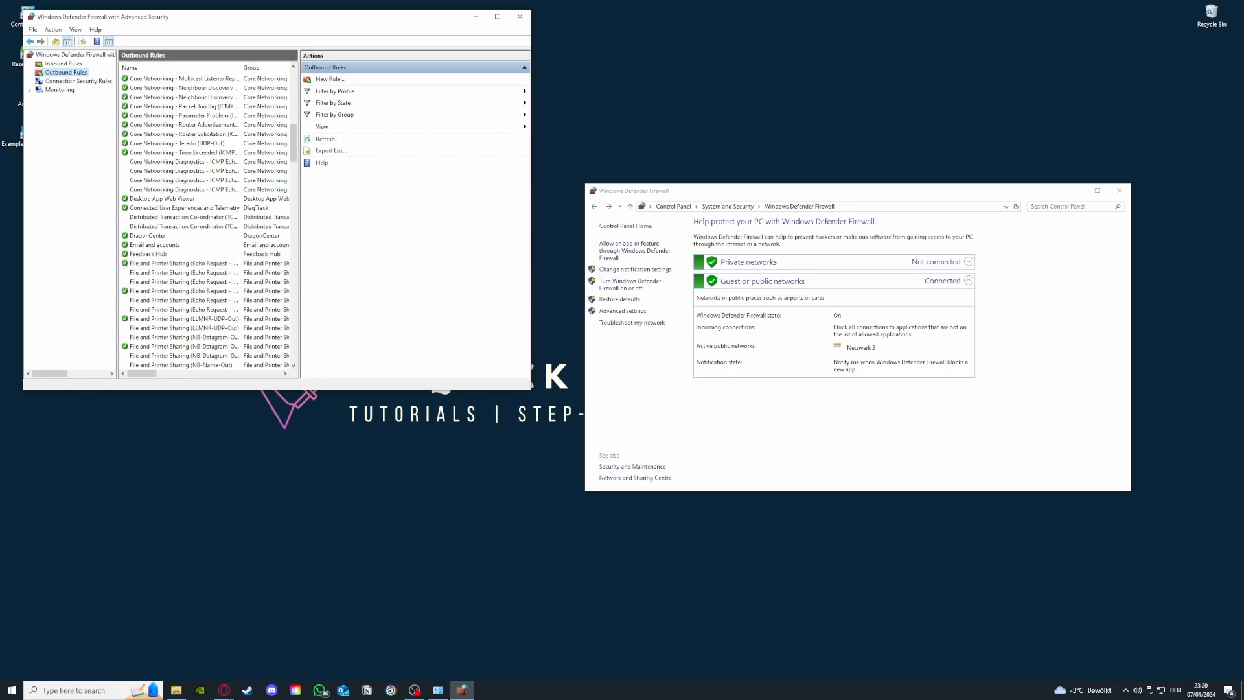
{"action": "key", "text": "alt+Tab"}
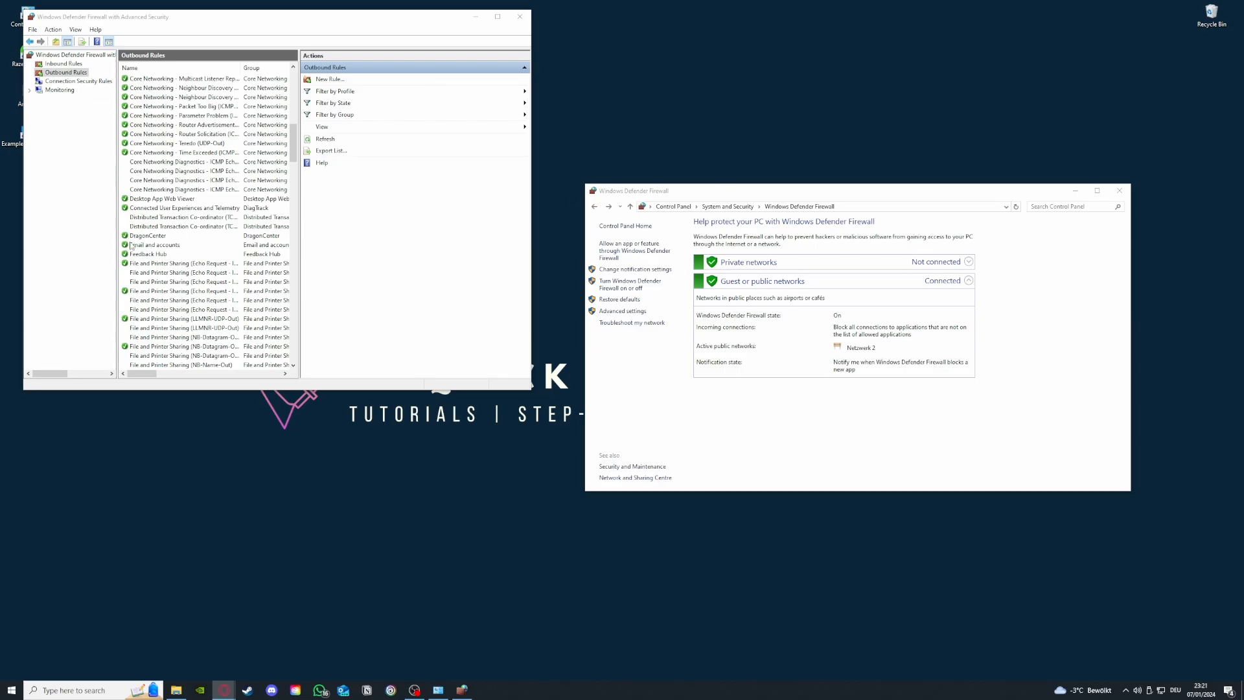
{"action": "scroll", "coordinate": [131, 246], "scroll_direction": "up", "scroll_amount": 15}
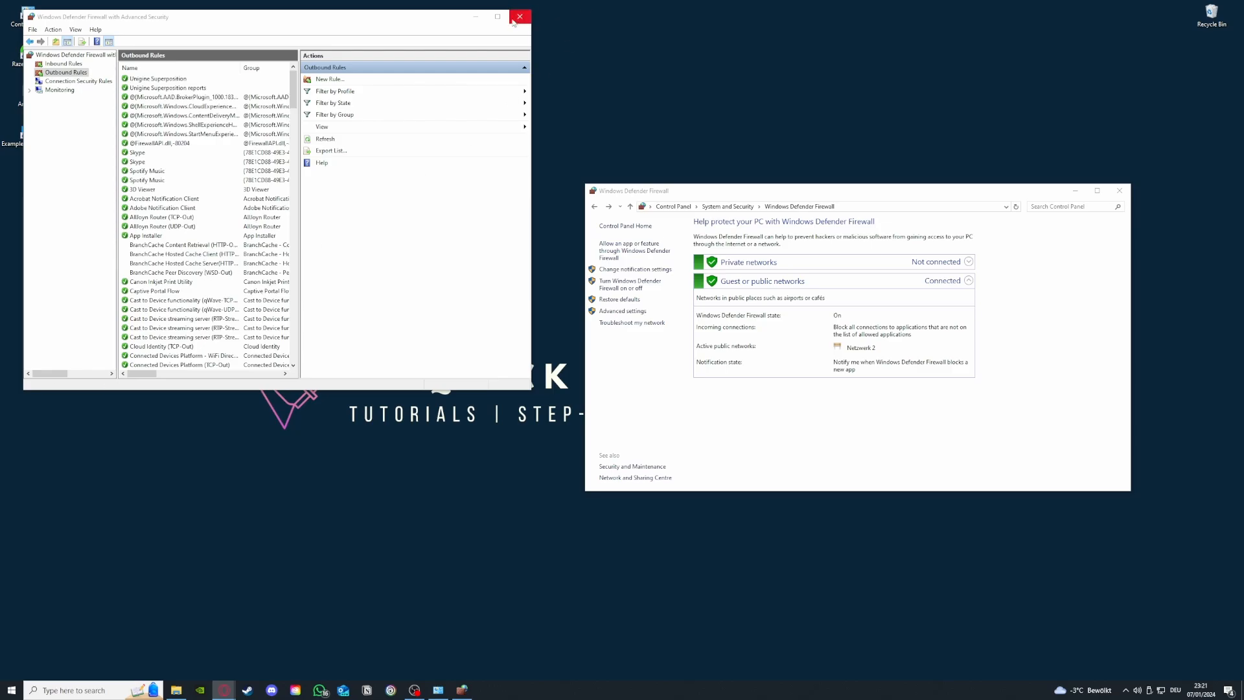
{"action": "left_click", "coordinate": [53, 64]}
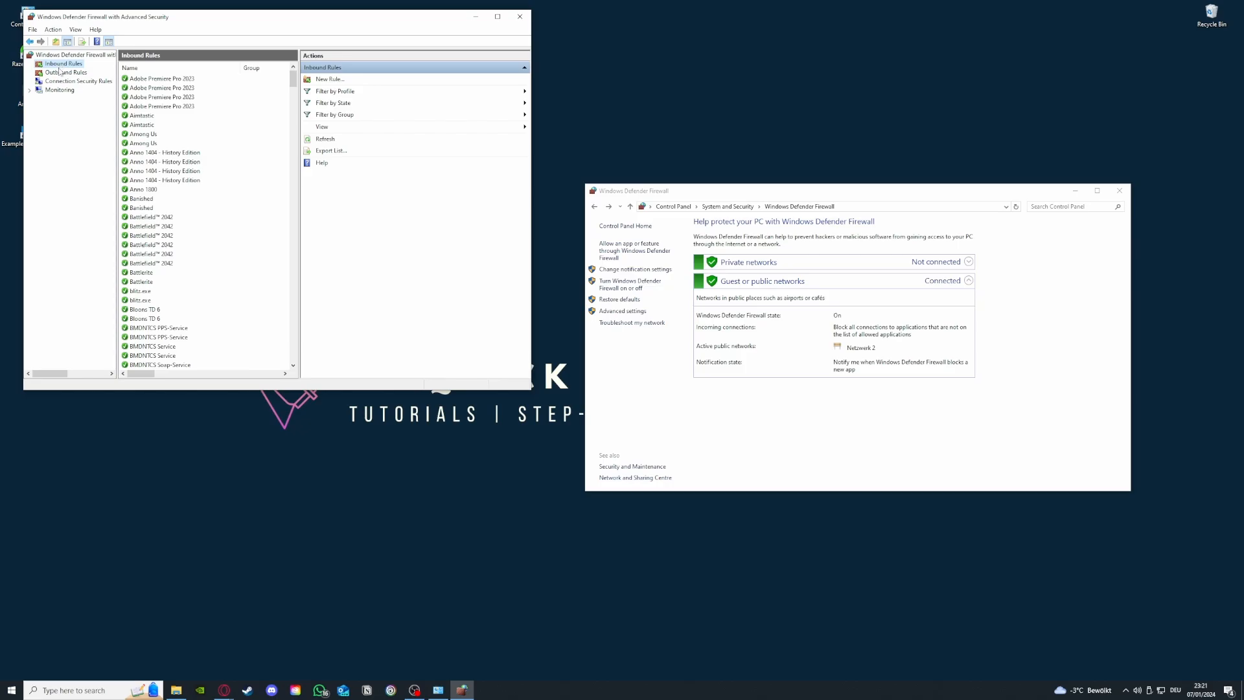
{"action": "left_click", "coordinate": [60, 73]}
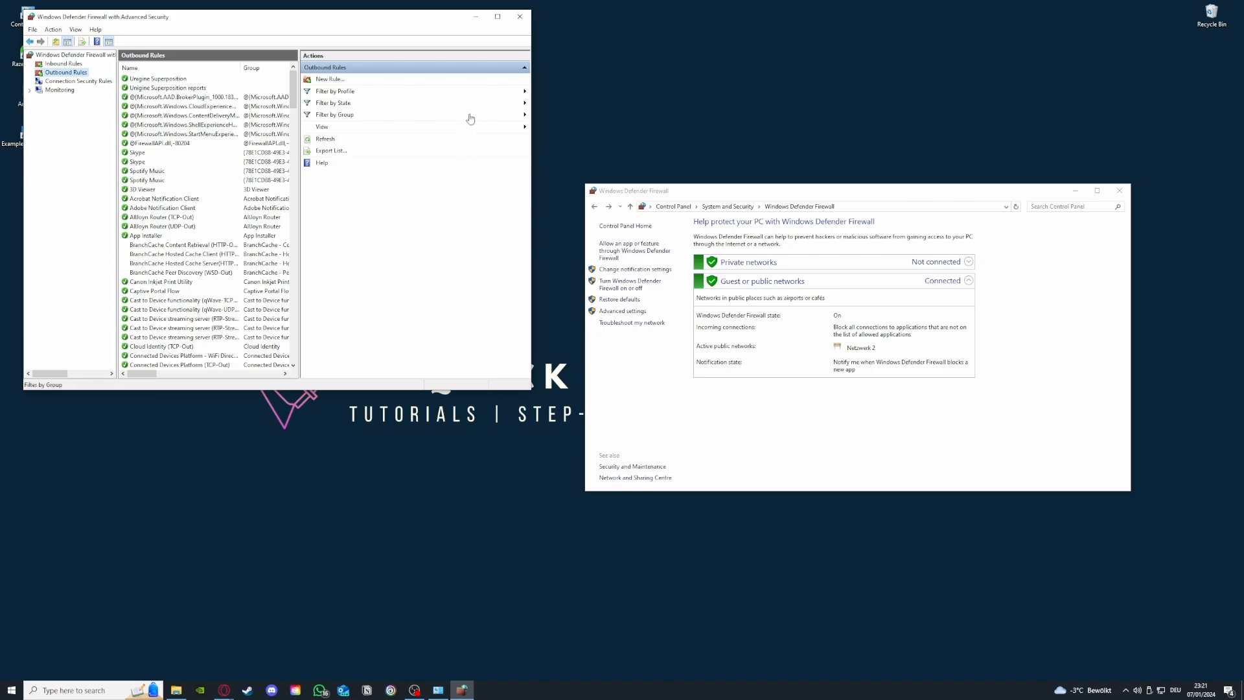
Close the advanced firewall and Control Panel windows, and move the Example Application 2 shortcut up and to the left on the desktop
{"action": "left_click", "coordinate": [520, 16]}
{"action": "left_click", "coordinate": [1118, 191]}
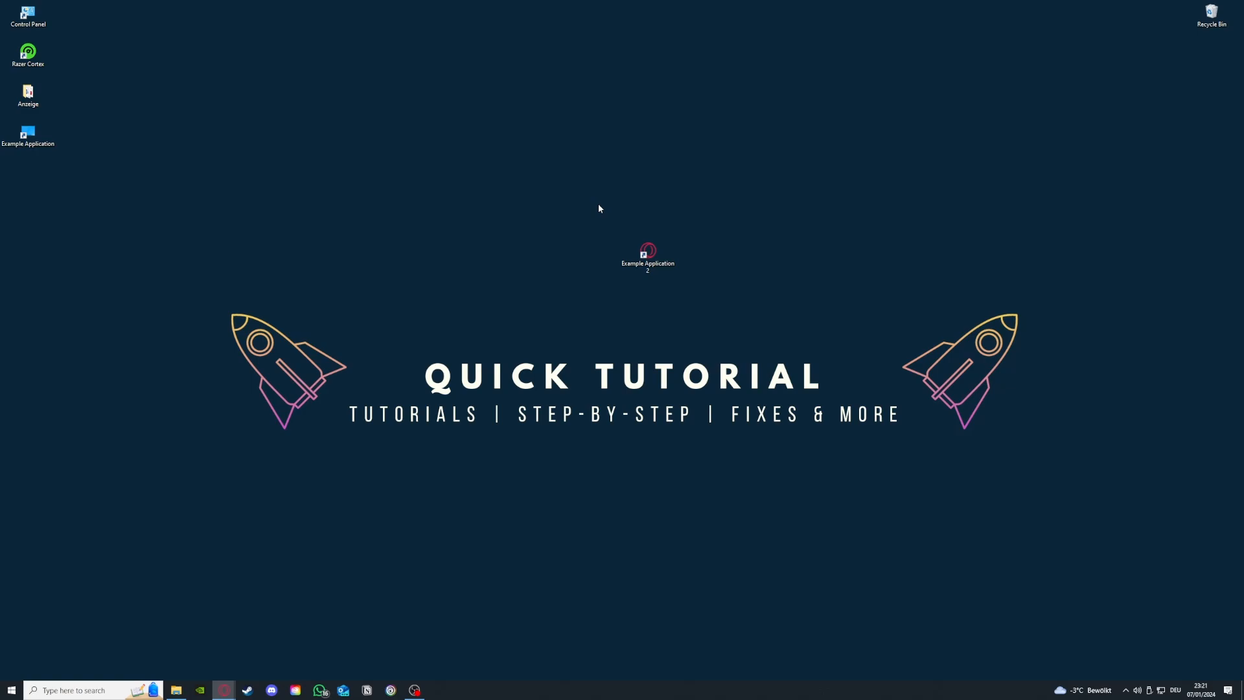
{"action": "left_click_drag", "start_coordinate": [674, 255], "coordinate": [520, 216]}
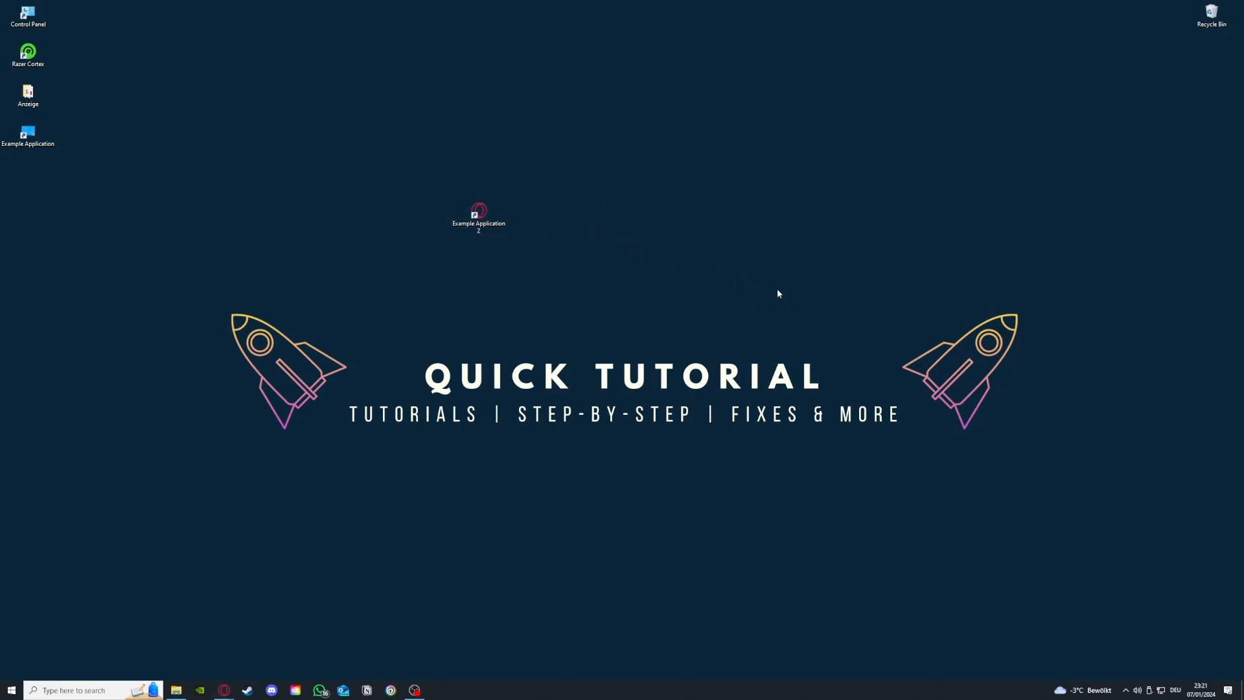